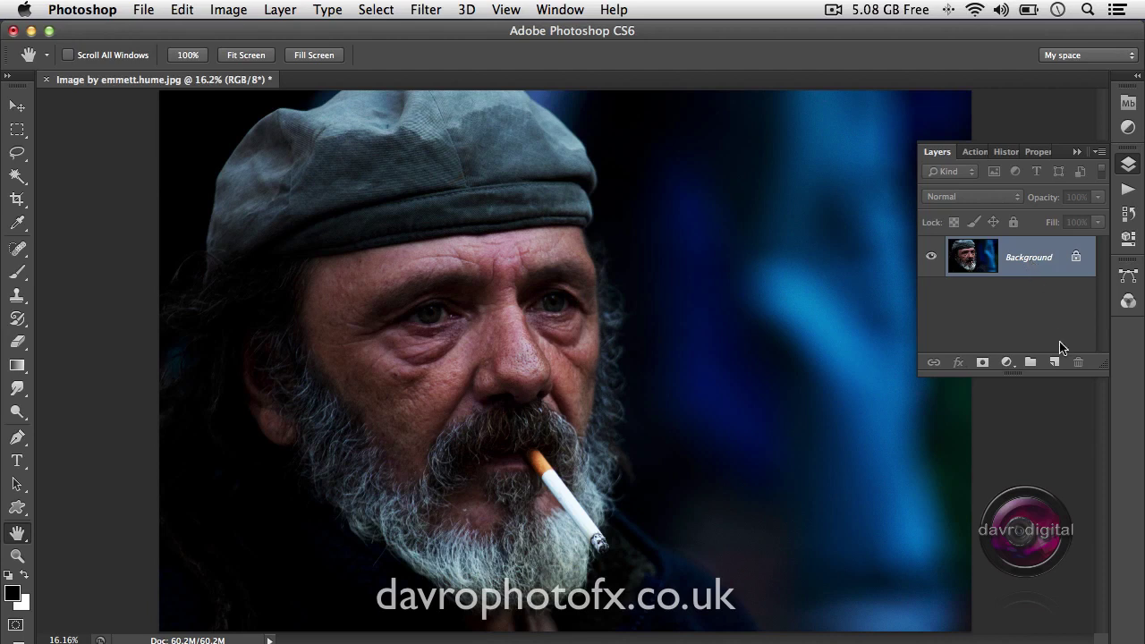
Add a new empty Layer 1 above the Background portrait
left_click(1054, 362)
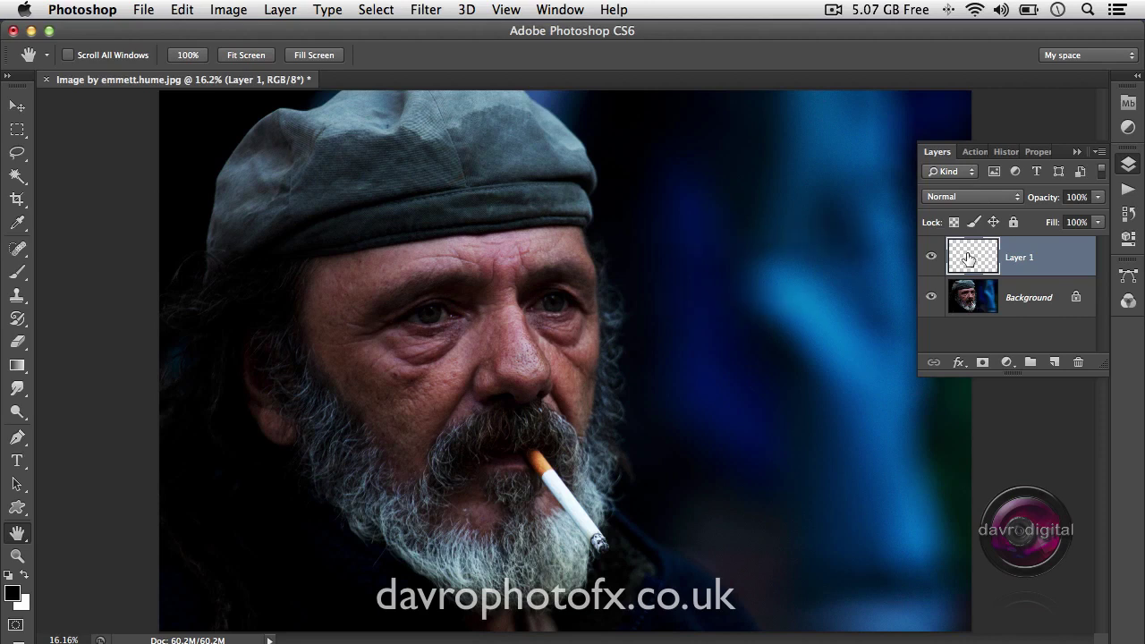
Fill Layer 1 with 50% gray at Normal mode and 100% opacity
key("shift+BackSpace")
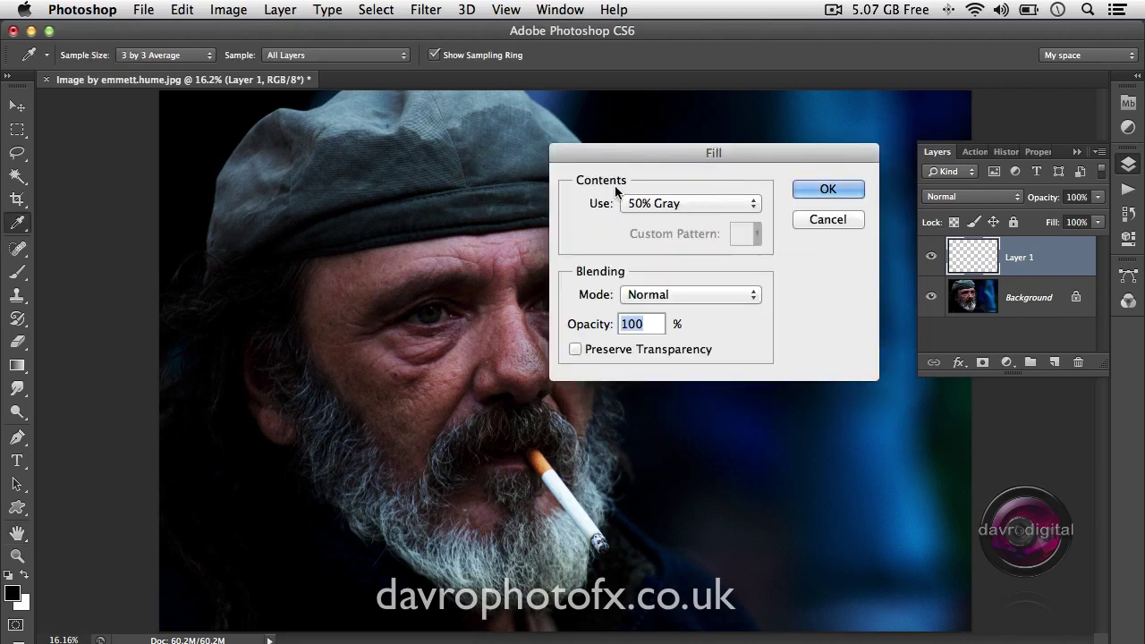
left_click(663, 204)
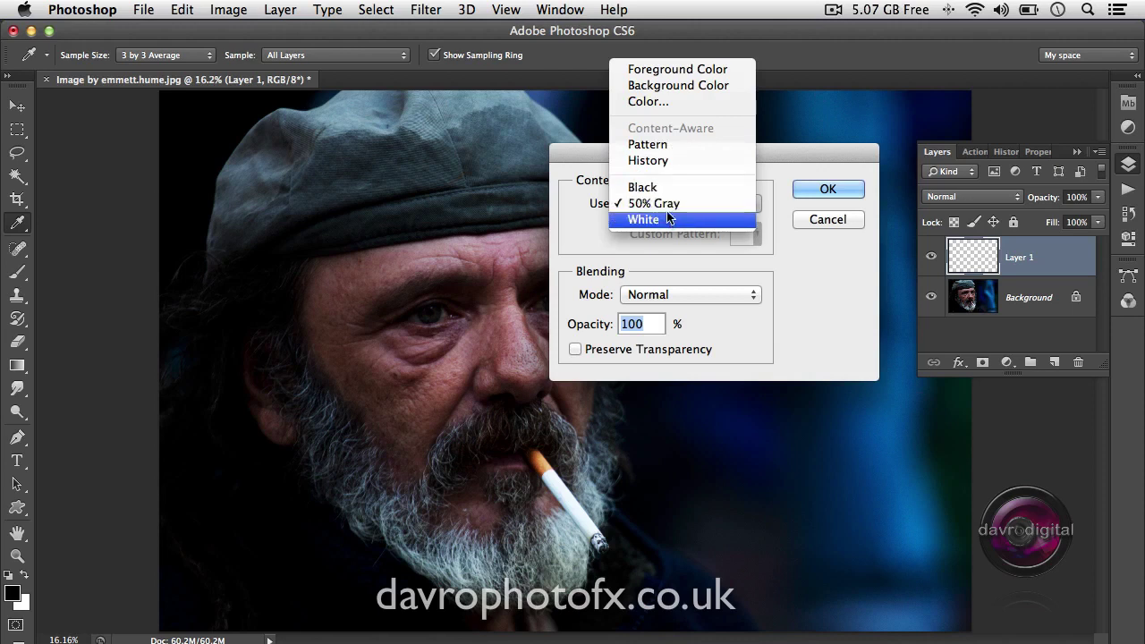
left_click(821, 191)
left_click(819, 189)
key("h")
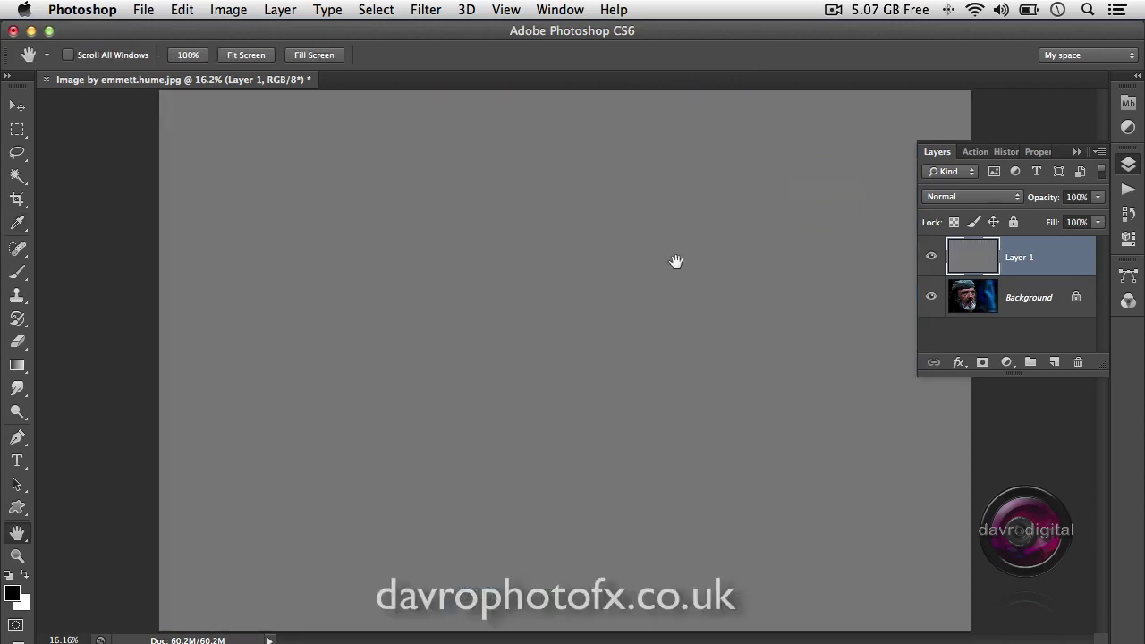
Switch Layer 1's blend mode to Soft Light so the portrait shows through
left_click(954, 199)
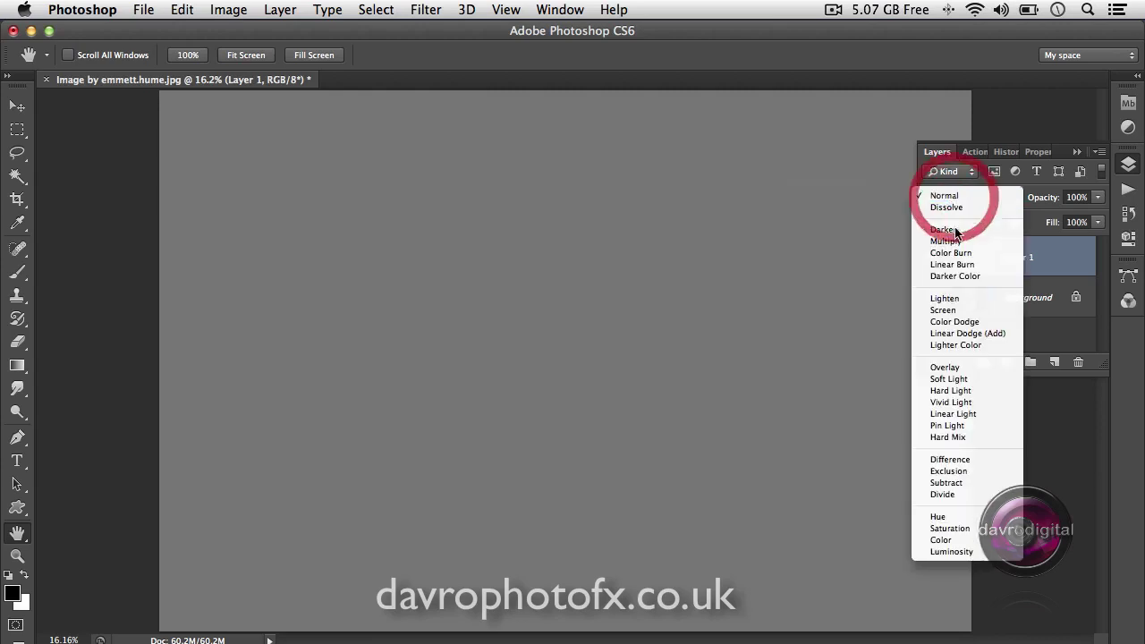
left_click(949, 379)
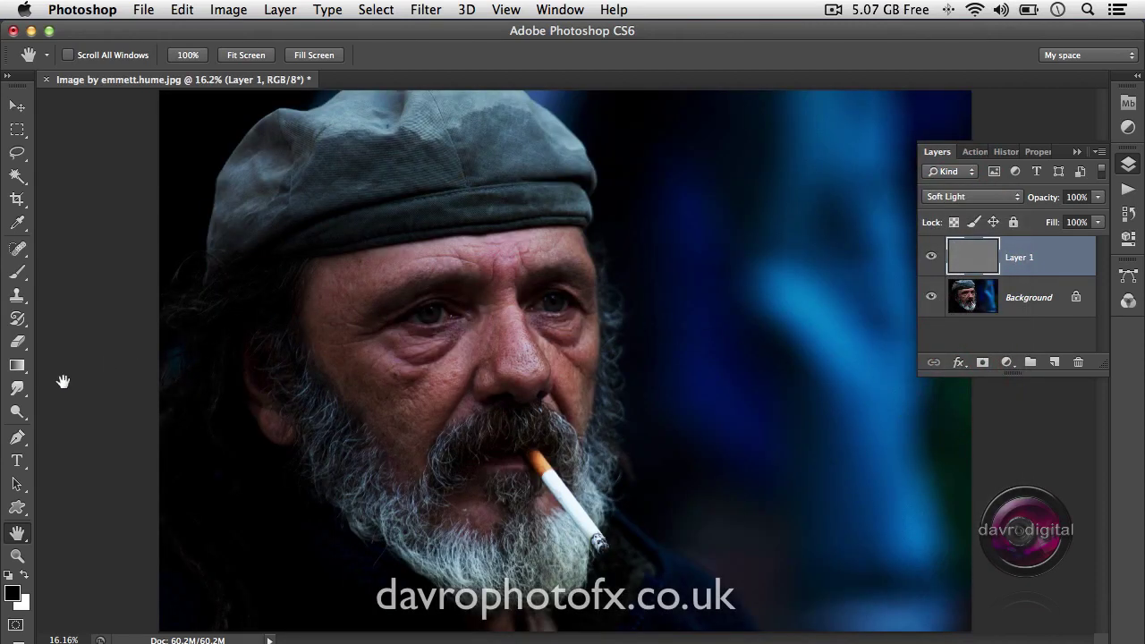
left_click(25, 415)
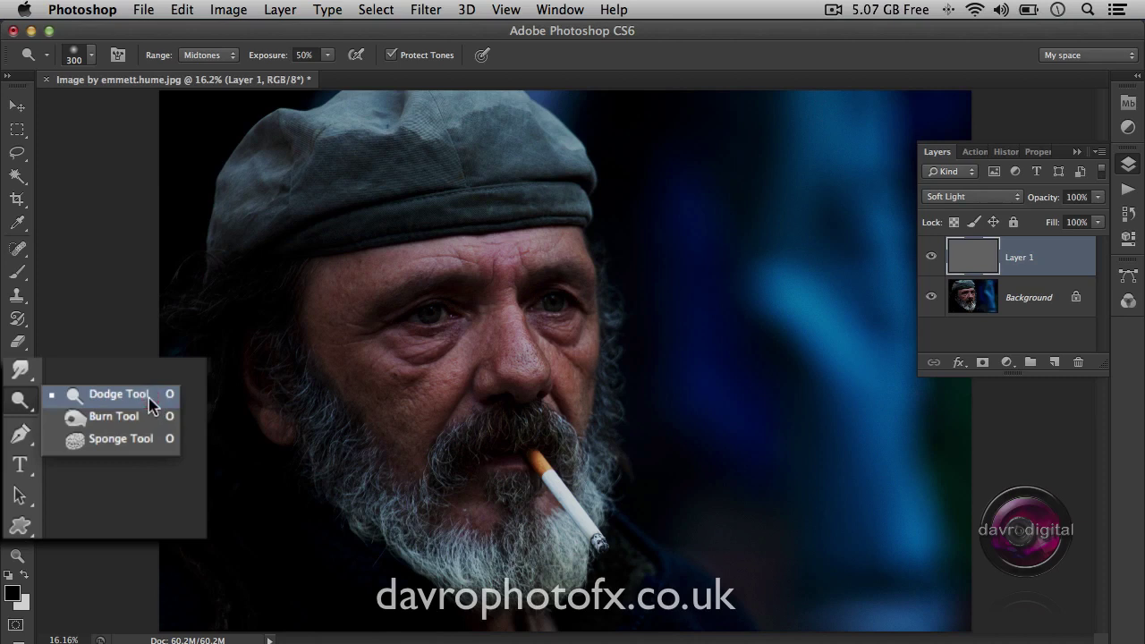
Set the Dodge tool to a 300 px soft brush, Midtones range, 10% exposure
left_click(104, 410)
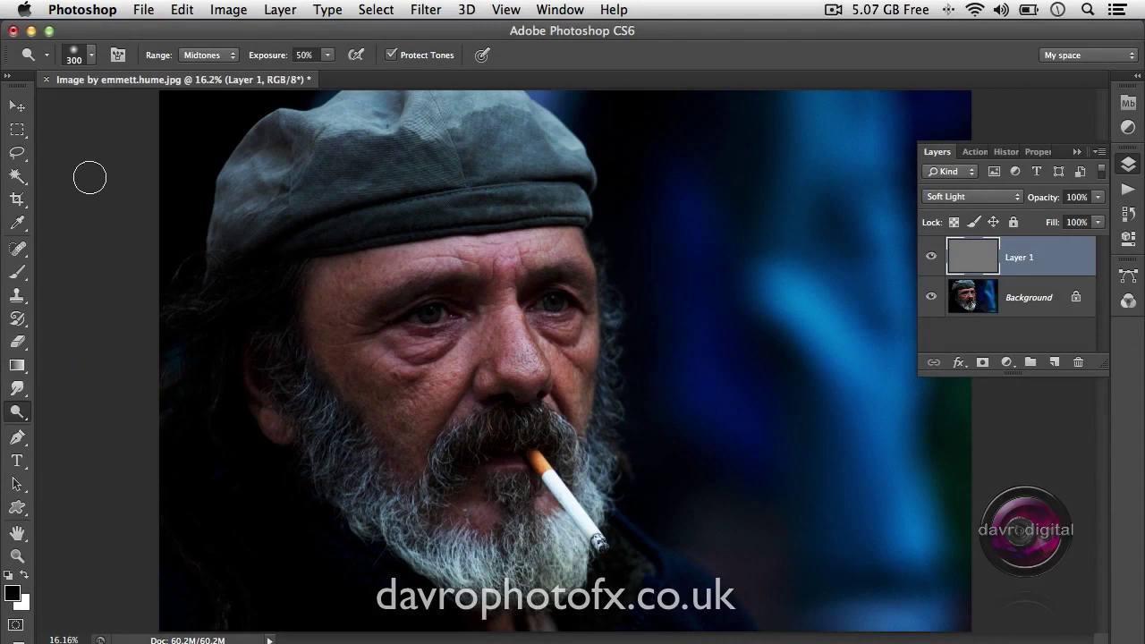
left_click(75, 60)
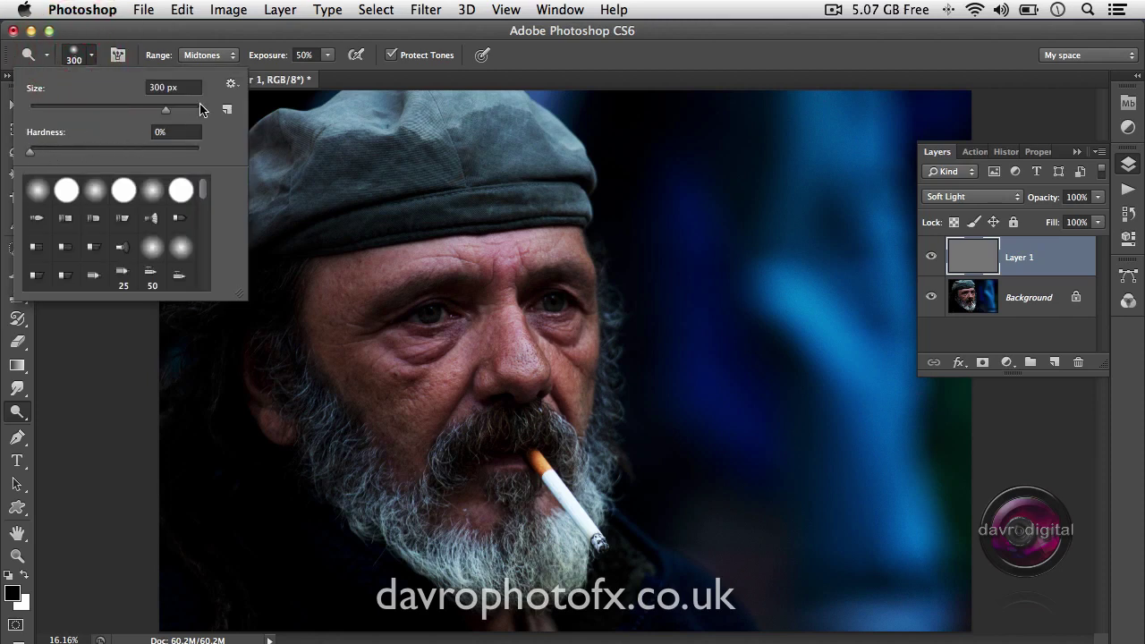
left_click(172, 59)
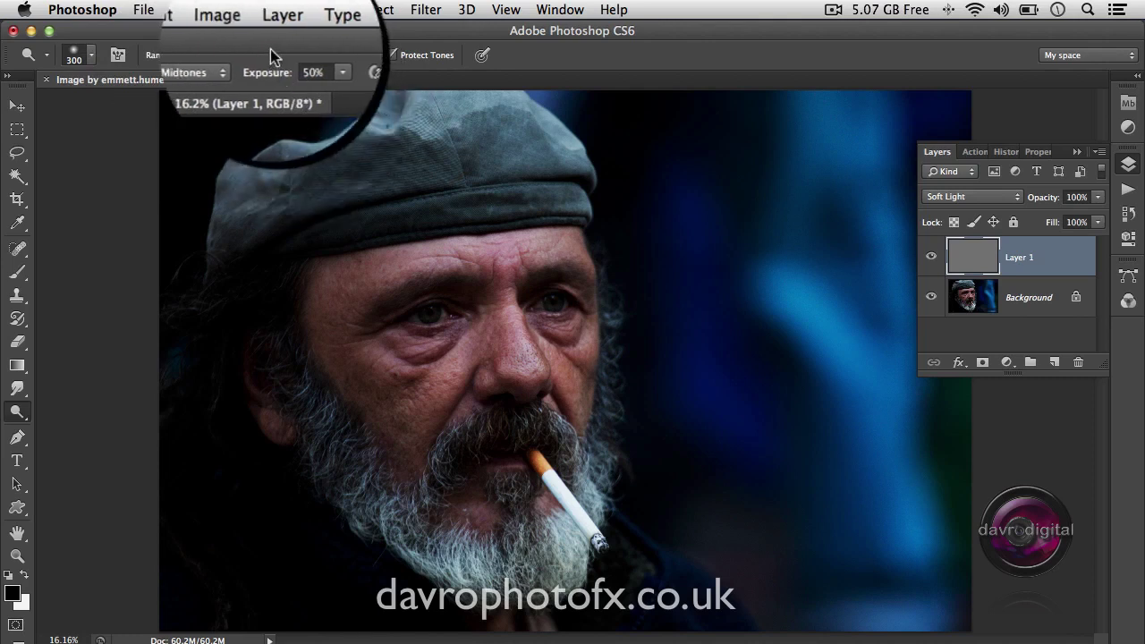
key("1")
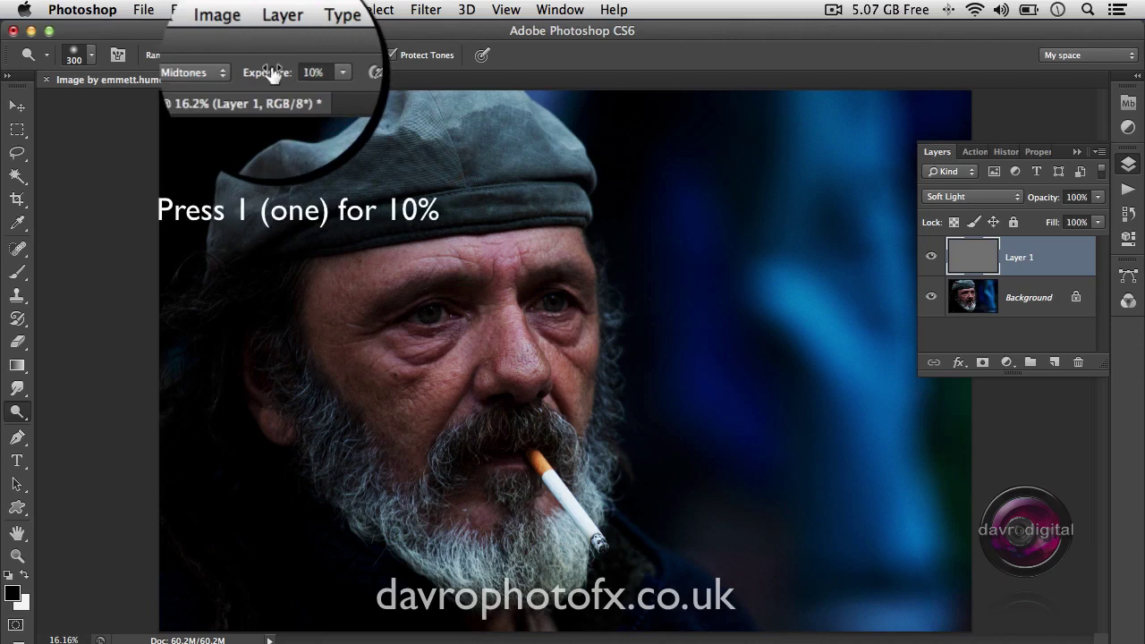
left_click(331, 73)
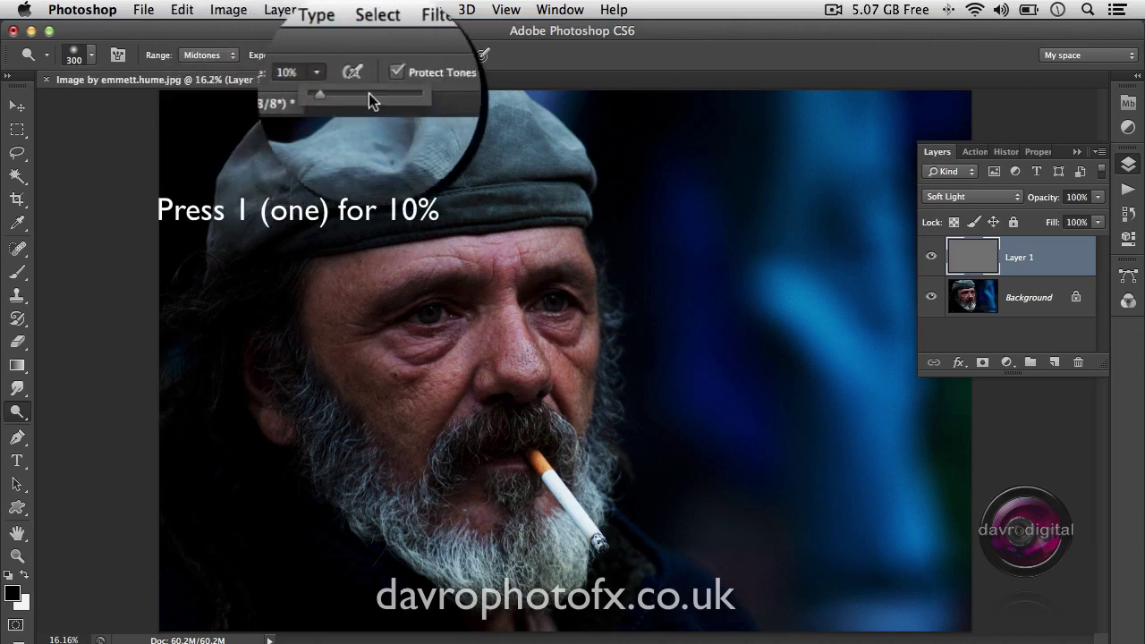
left_click(447, 87)
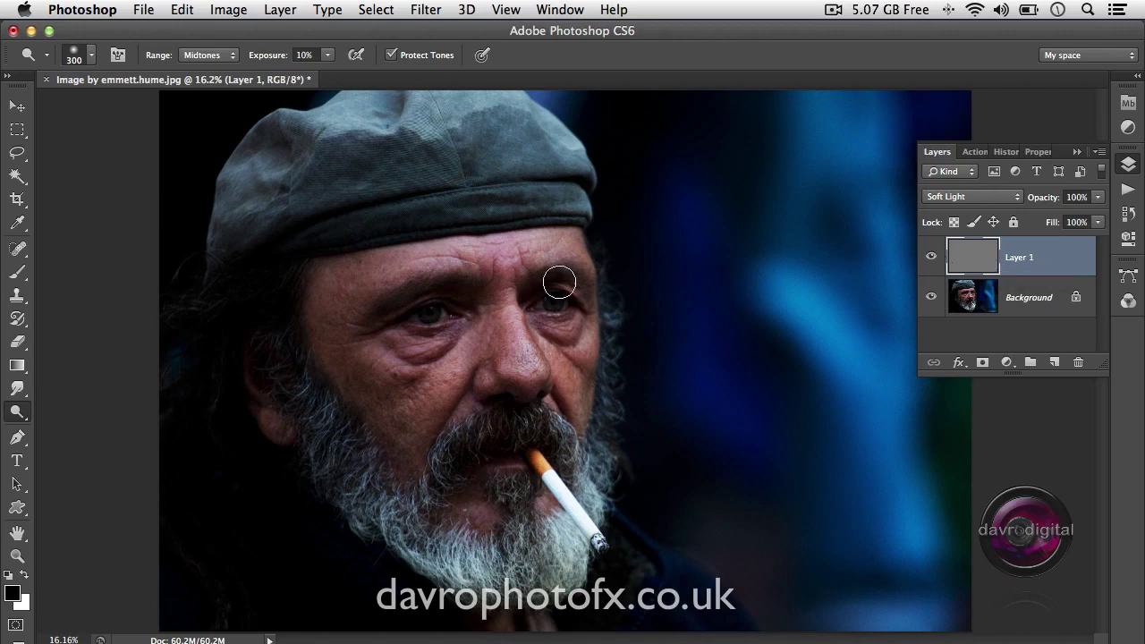
Shrink the dodge brush to 200 px, zoom in on the eyes, and lighten both pupils
key("bracketleft")
key("bracketleft")
key("super+space")
left_click(431, 313, "super")
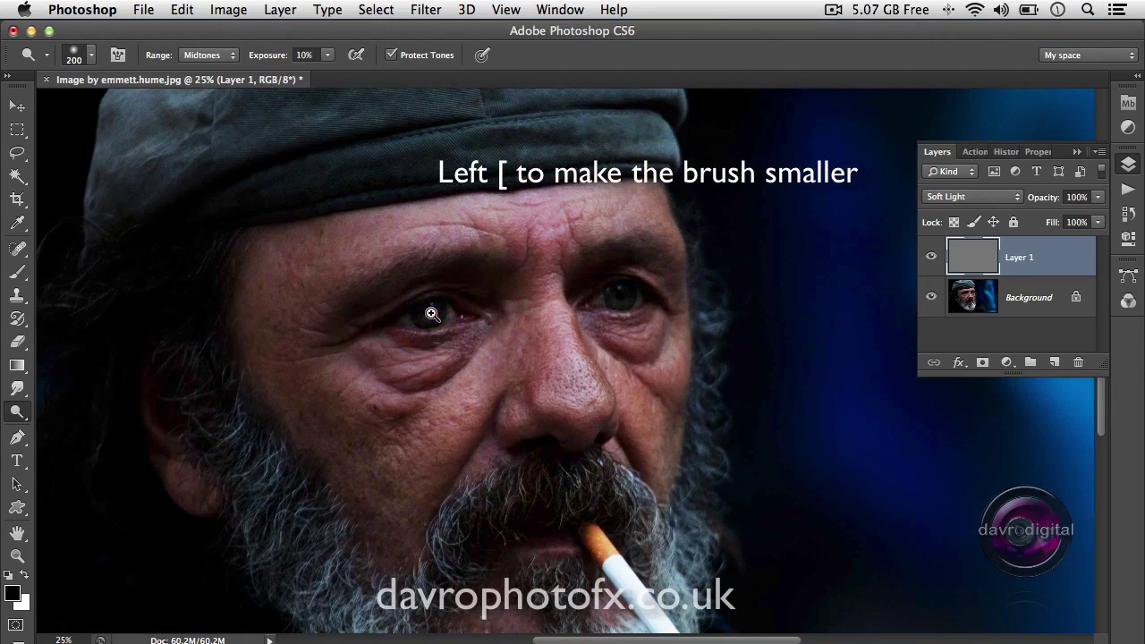
left_click(431, 313, "super")
left_click(431, 313, "super")
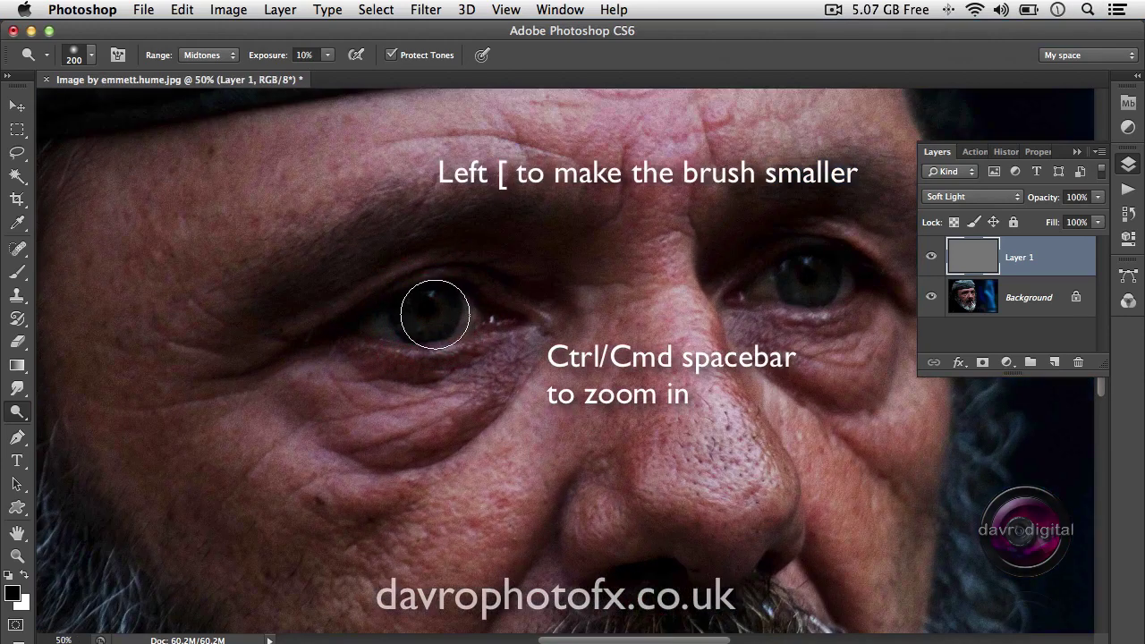
left_click(414, 314)
mouse_move(415, 314)
left_mouse_down()
mouse_move(444, 318)
mouse_move(419, 307)
mouse_move(434, 312)
mouse_move(430, 303)
left_mouse_up()
mouse_move(807, 263)
left_mouse_down()
mouse_move(811, 273)
mouse_move(812, 260)
mouse_move(809, 272)
mouse_move(795, 263)
mouse_move(813, 281)
mouse_move(807, 266)
left_mouse_up()
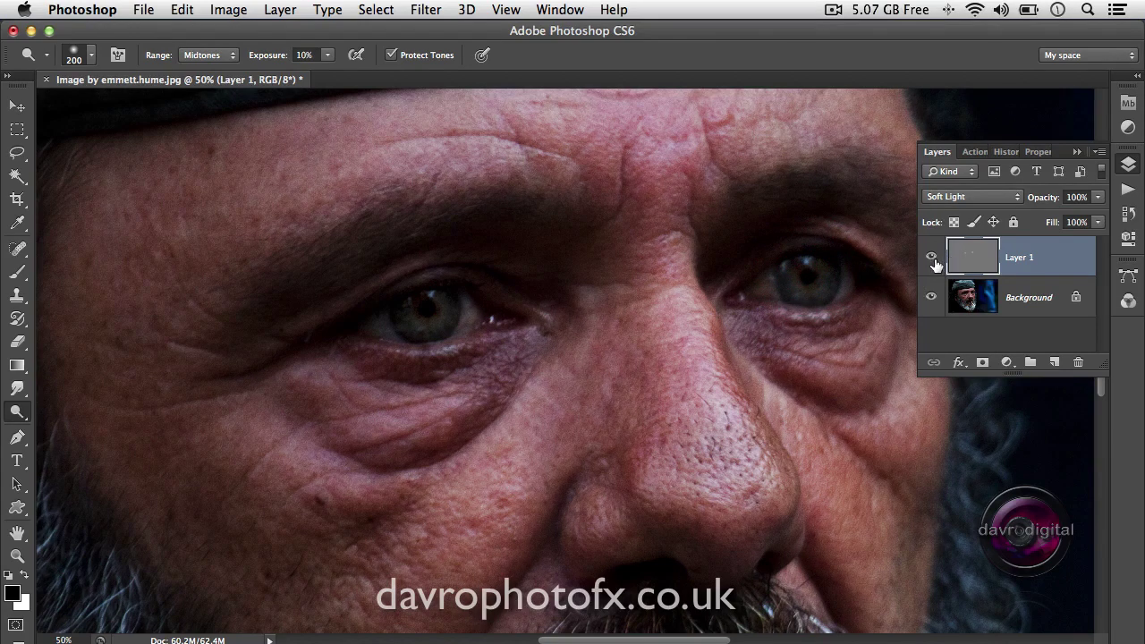
Compare with Layer 1 hidden, then dodge the left eye's lids and right eye's corners with a smaller brush
left_click(932, 259)
left_click(932, 260)
left_click(931, 260)
left_click(932, 259)
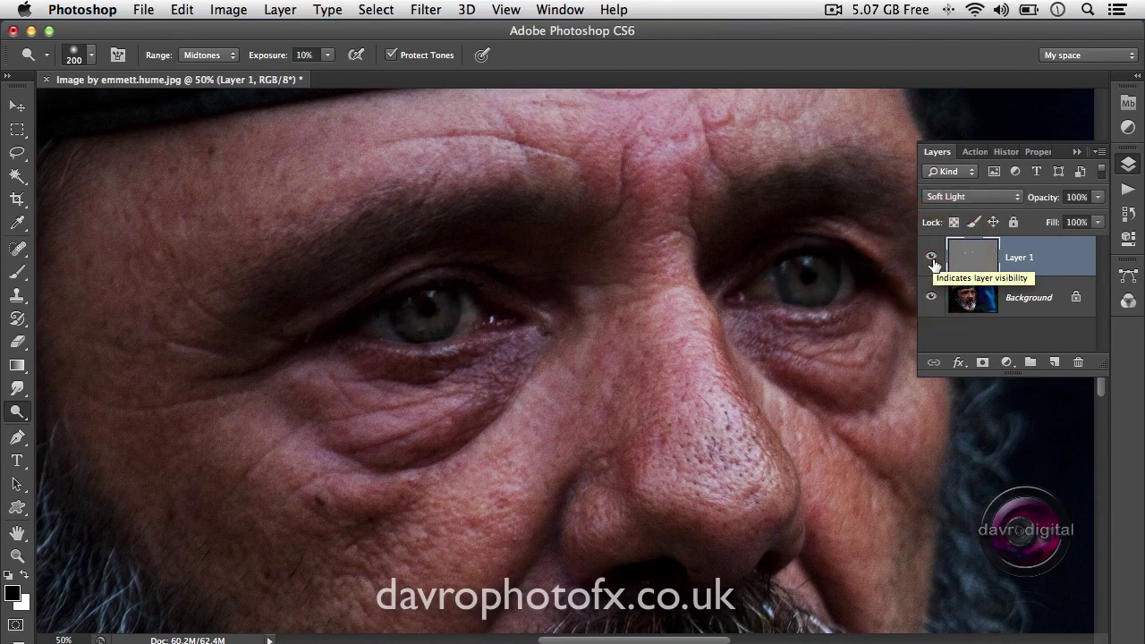
key("bracketleft")
key("bracketleft")
key("bracketleft")
key("bracketleft")
key("bracketleft")
key("bracketleft")
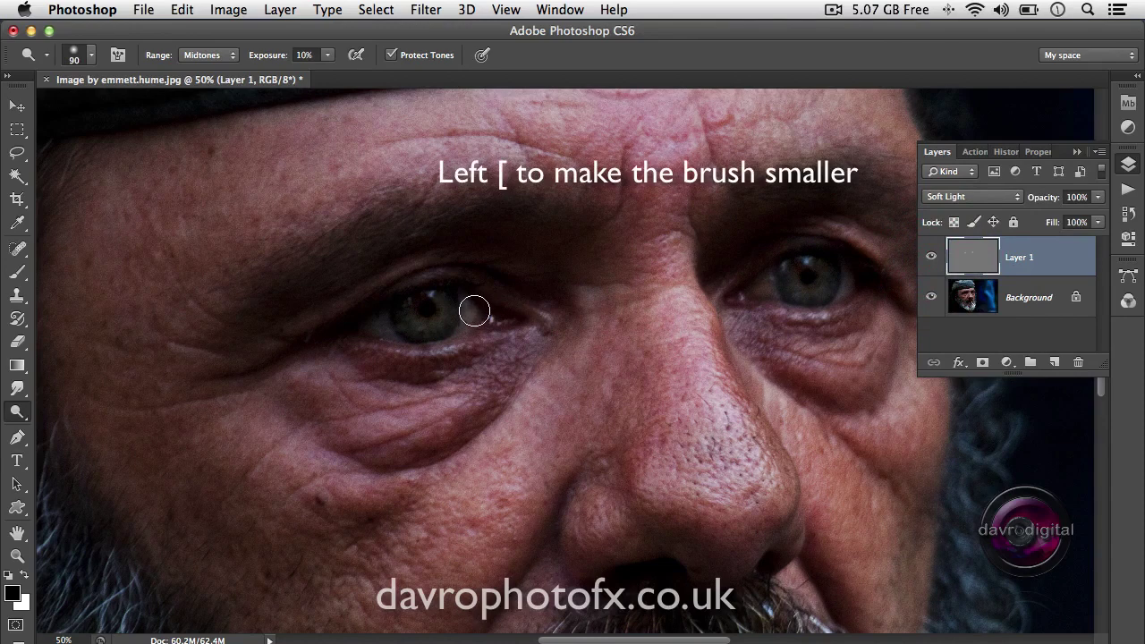
key("bracketleft")
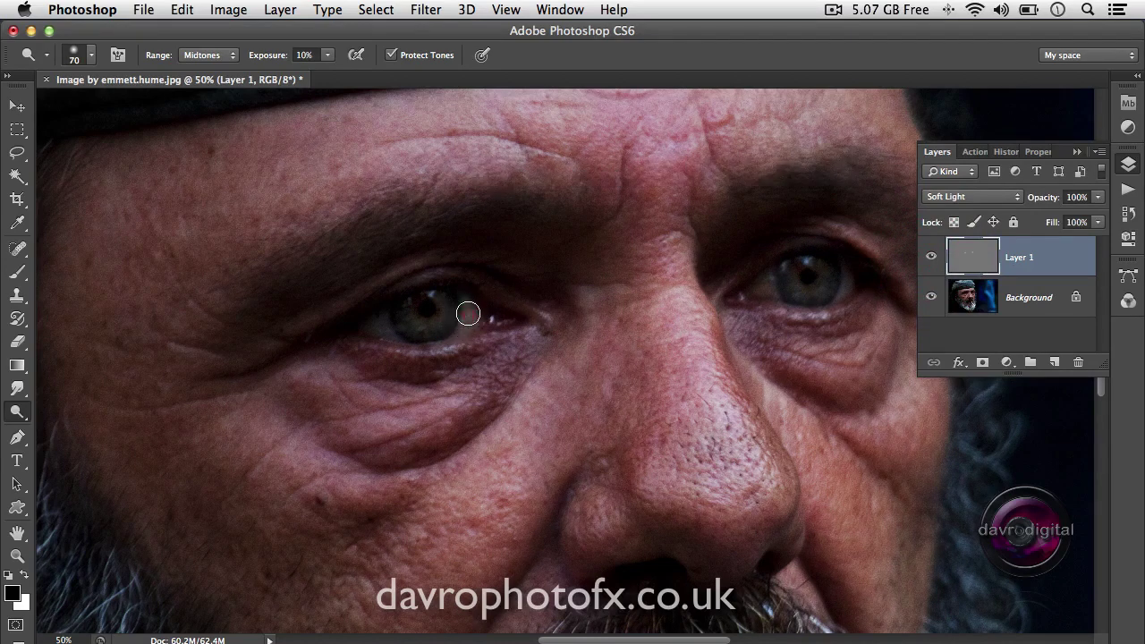
left_click_drag(386, 337, 376, 317)
left_click_drag(767, 288, 761, 284)
left_click_drag(847, 281, 845, 286)
left_click_drag(403, 272, 340, 305)
mouse_move(416, 272)
left_mouse_down()
mouse_move(265, 342)
mouse_move(256, 333)
mouse_move(333, 304)
mouse_move(268, 345)
mouse_move(442, 273)
mouse_move(536, 307)
mouse_move(544, 296)
left_mouse_up()
Dodge the brow between the eyes, then the right eye's corners and under-eye area at 70 px
key("bracketright")
key("bracketright")
key("bracketright")
key("bracketright")
key("bracketright")
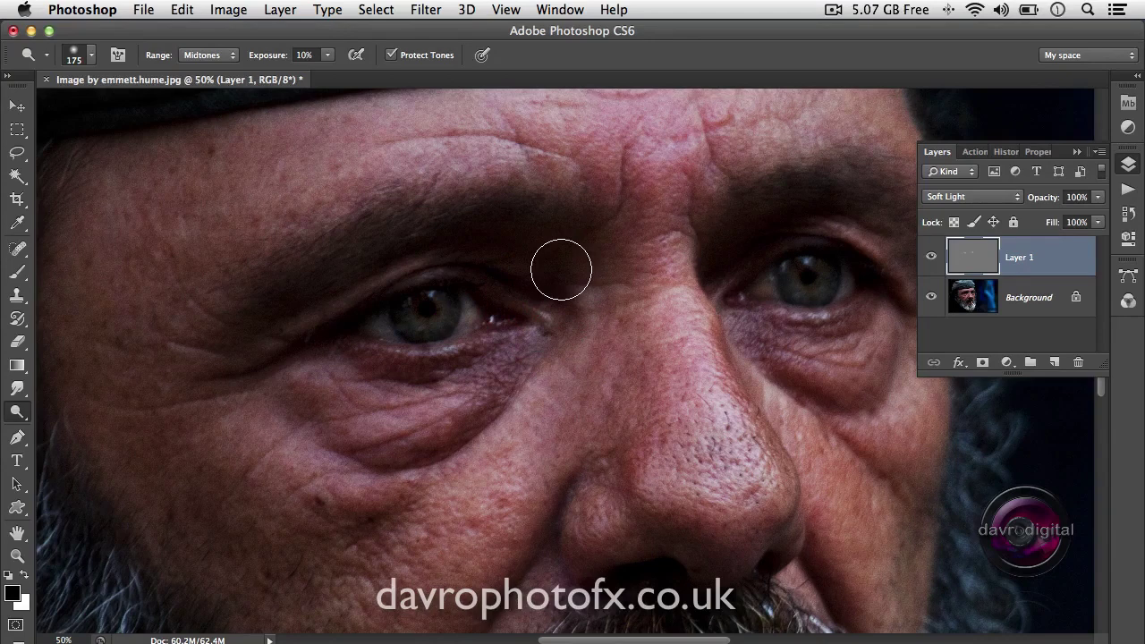
left_click(572, 258)
mouse_move(572, 259)
left_mouse_down()
mouse_move(533, 235)
mouse_move(573, 255)
mouse_move(542, 227)
mouse_move(589, 255)
mouse_move(549, 225)
mouse_move(514, 241)
mouse_move(531, 251)
mouse_move(495, 244)
left_mouse_up()
left_click(473, 237)
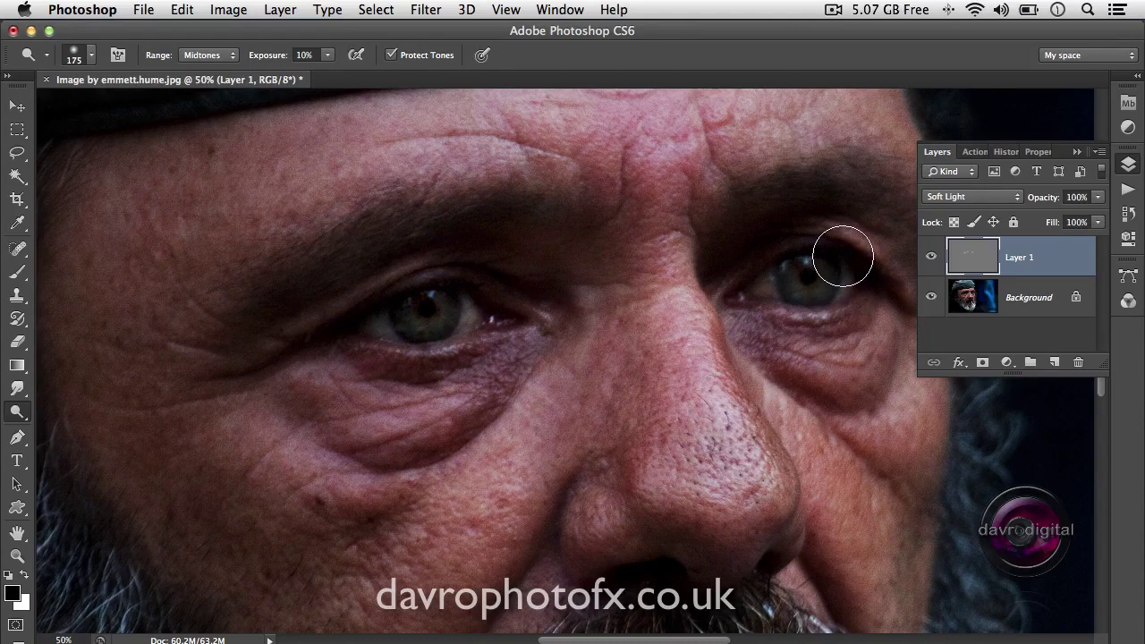
key("bracketleft")
key("bracketleft")
key("bracketleft")
left_click_drag(715, 279, 733, 258)
left_click(875, 242)
mouse_move(872, 333)
left_mouse_down()
mouse_move(789, 359)
mouse_move(854, 347)
mouse_move(889, 320)
mouse_move(866, 354)
mouse_move(795, 354)
left_mouse_up()
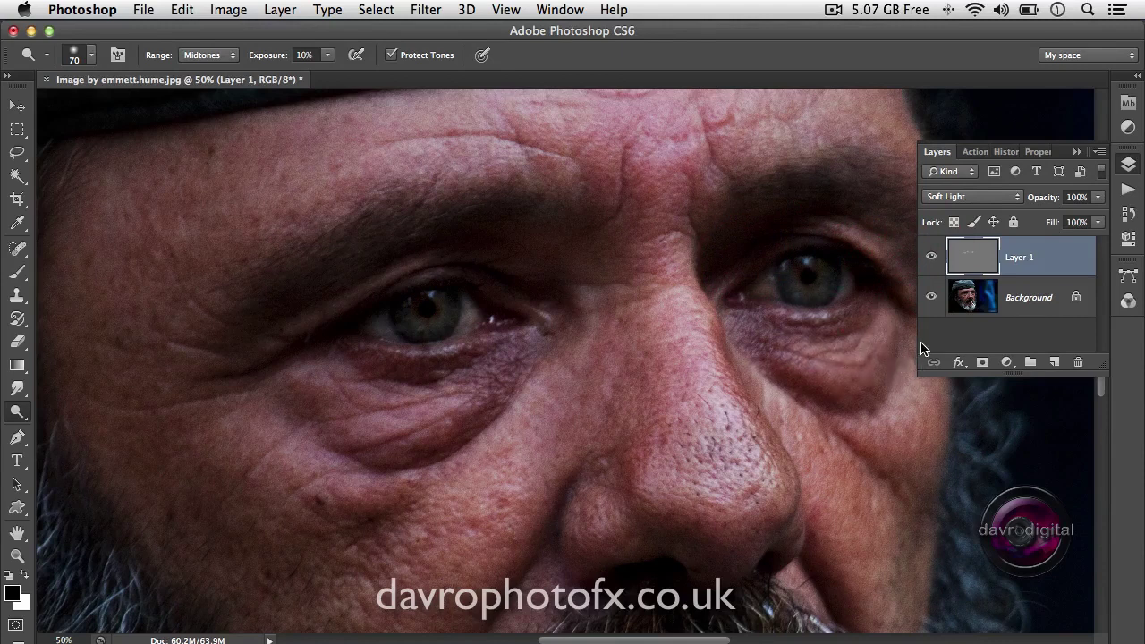
With panels hidden, dodge from the nose to the left cheek and both under-eye bags using a larger brush
key("Tab")
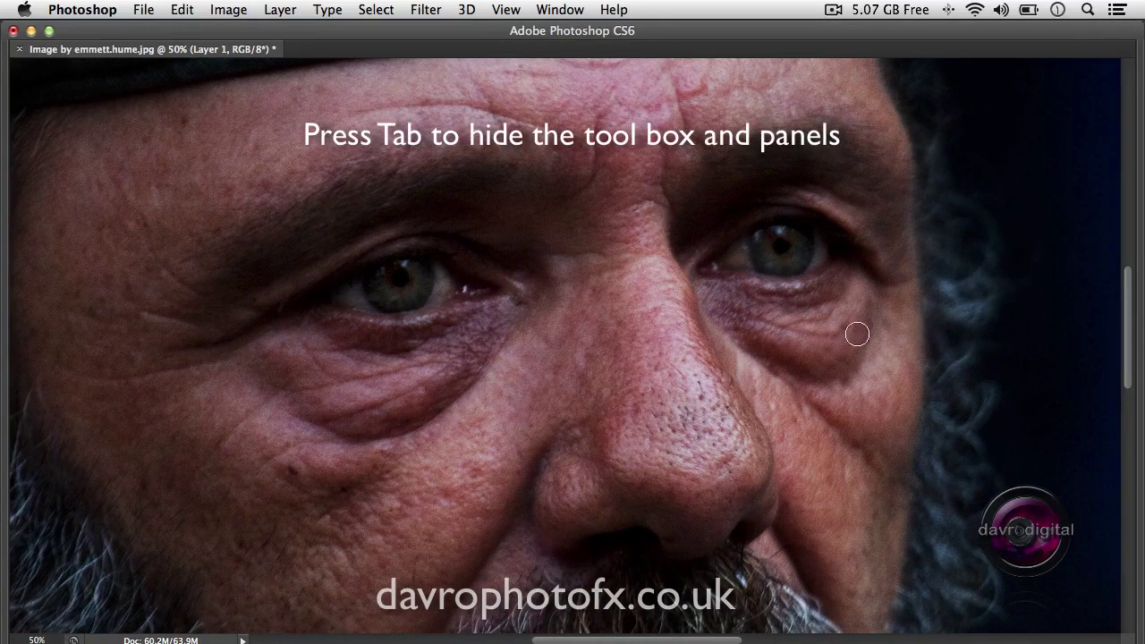
mouse_move(889, 338)
left_mouse_down()
mouse_move(846, 386)
mouse_move(881, 337)
mouse_move(846, 386)
mouse_move(890, 366)
mouse_move(846, 386)
left_mouse_up()
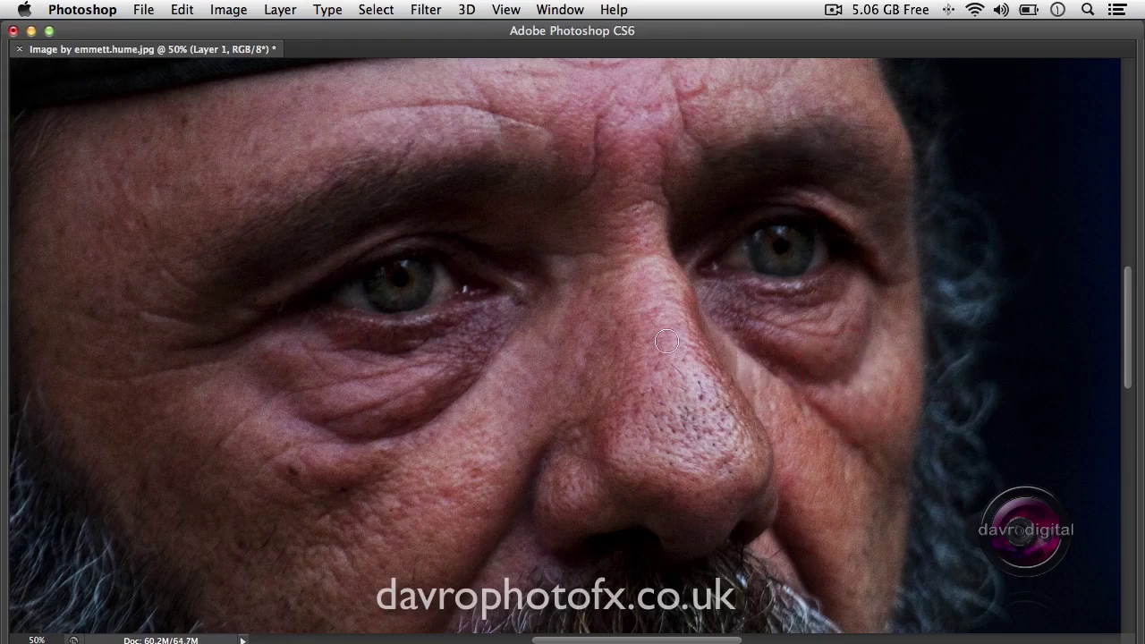
key("bracketright")
key("bracketright")
key("bracketright")
key("bracketright")
key("bracketright")
left_click(540, 346)
mouse_move(540, 346)
left_mouse_down()
mouse_move(457, 446)
mouse_move(487, 428)
mouse_move(331, 573)
mouse_move(503, 460)
mouse_move(547, 349)
mouse_move(434, 468)
left_mouse_up()
left_click_drag(200, 378, 321, 437)
mouse_move(292, 351)
left_mouse_down()
mouse_move(329, 368)
mouse_move(431, 366)
mouse_move(316, 360)
mouse_move(303, 346)
mouse_move(405, 366)
mouse_move(308, 353)
mouse_move(365, 370)
left_mouse_up()
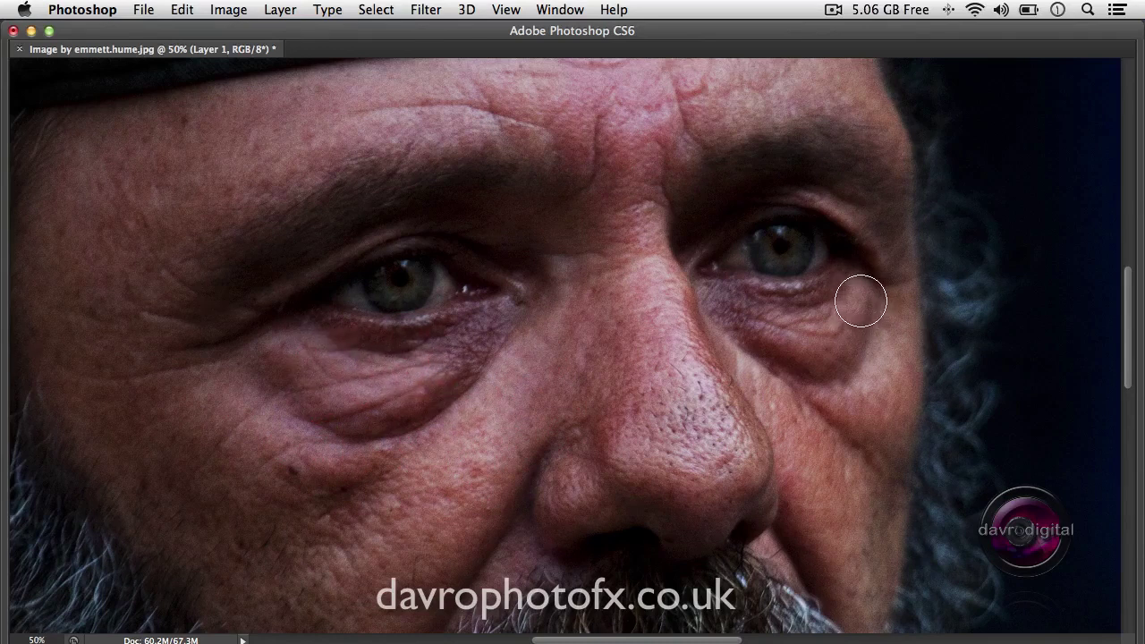
mouse_move(851, 291)
left_mouse_down()
mouse_move(803, 317)
mouse_move(810, 312)
mouse_move(779, 313)
left_mouse_up()
left_click_drag(889, 320, 843, 371)
key("Tab")
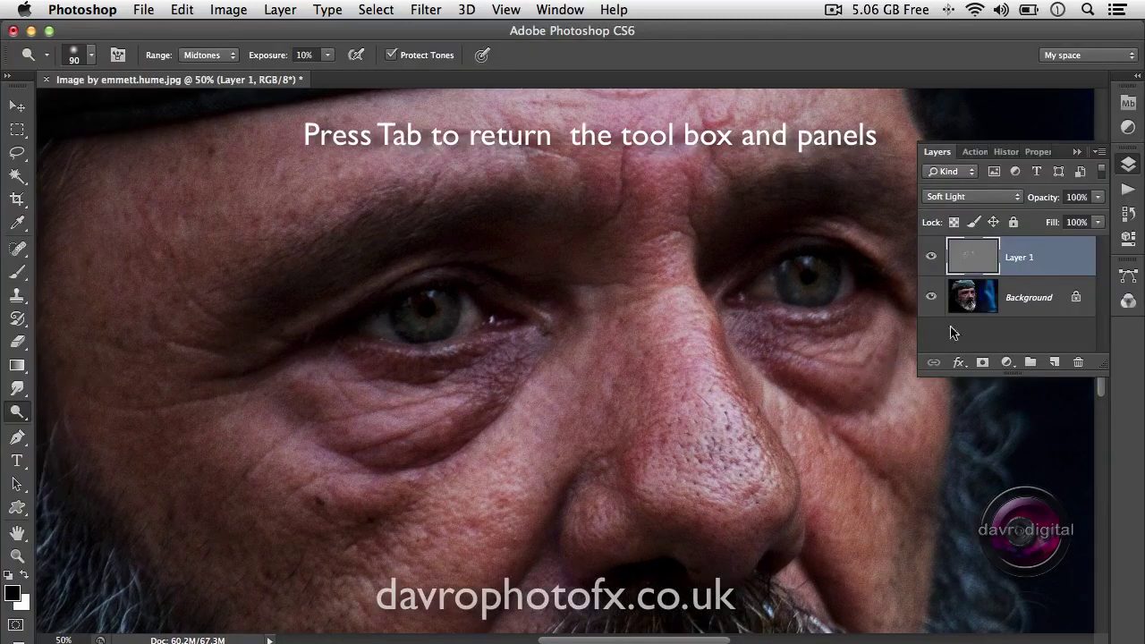
Brighten the right eye's highlight, comparing with and without the Background, leaving it hidden
left_click(930, 295)
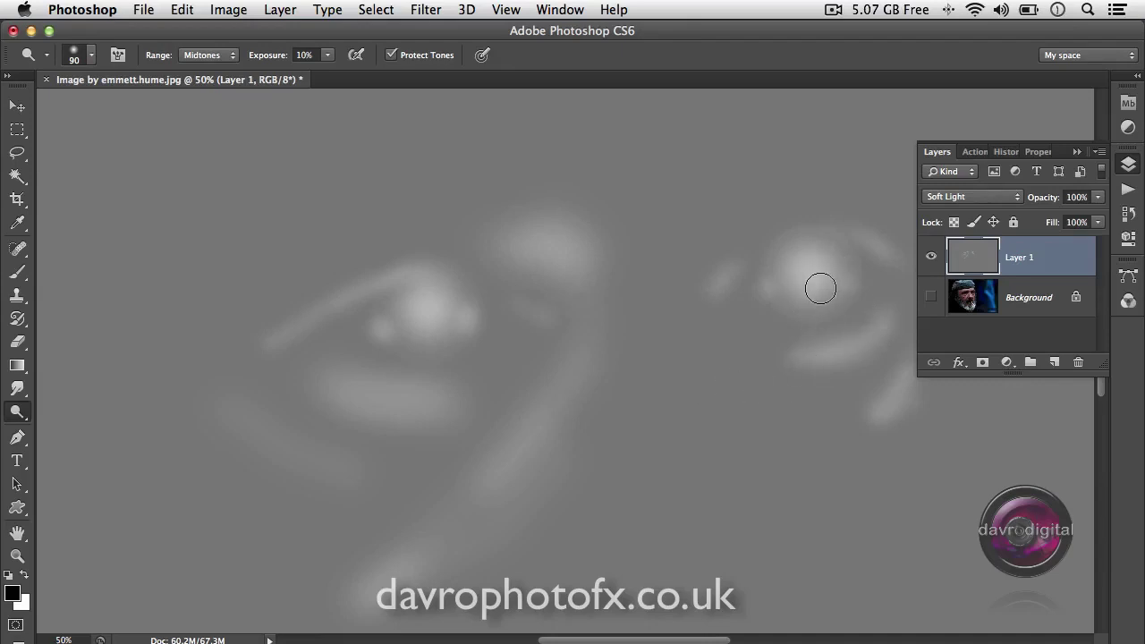
left_click_drag(813, 277, 812, 297)
left_click(930, 298)
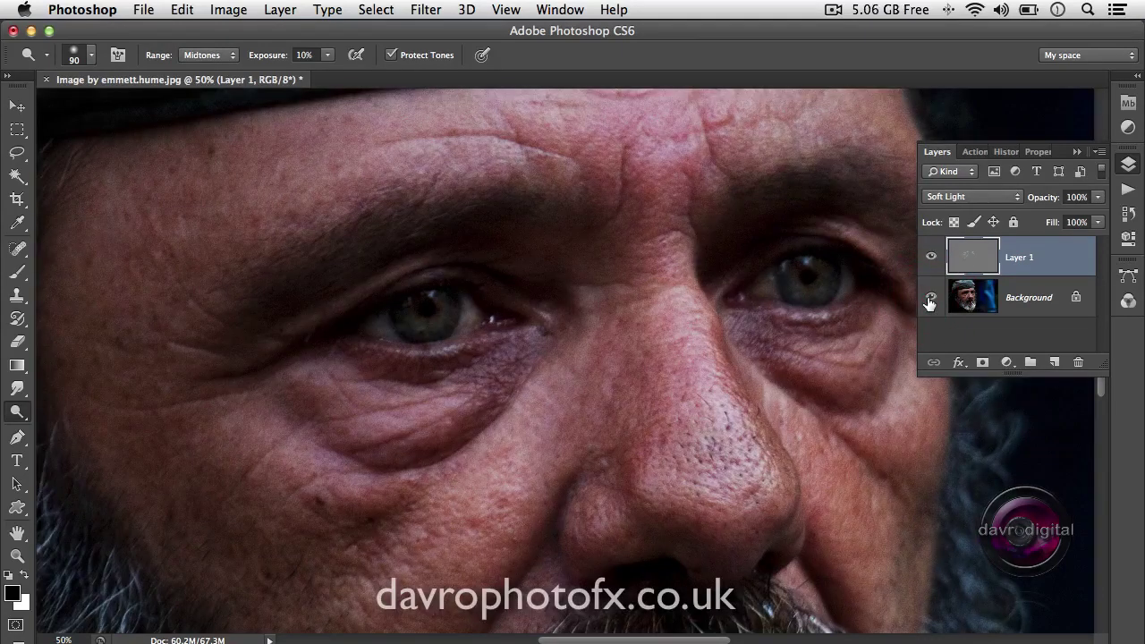
left_click(930, 299)
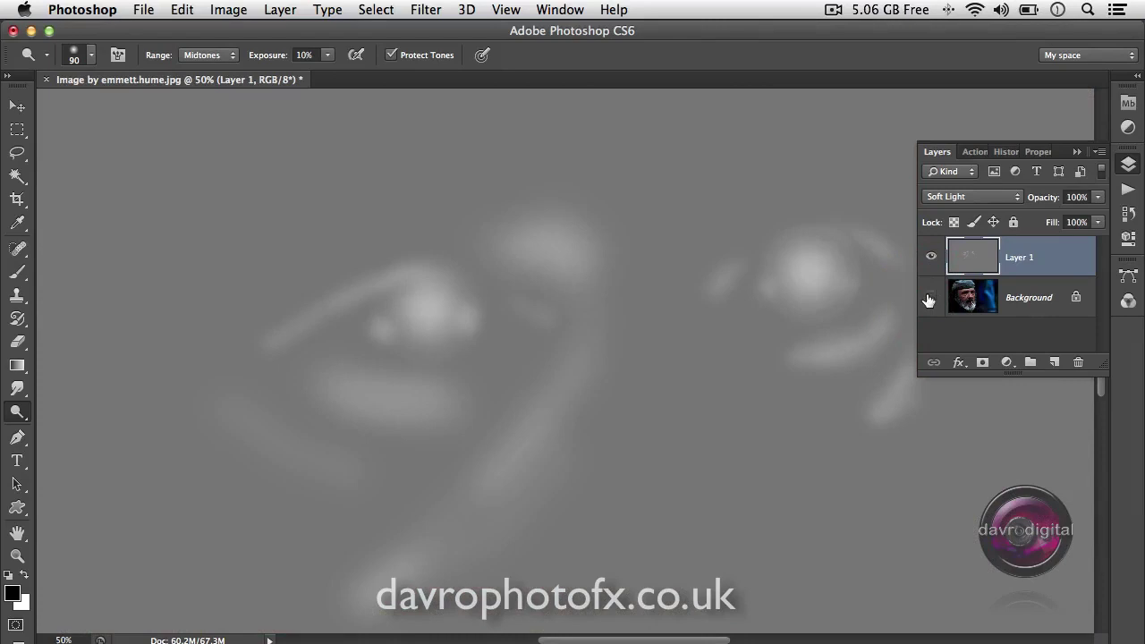
left_click(930, 298)
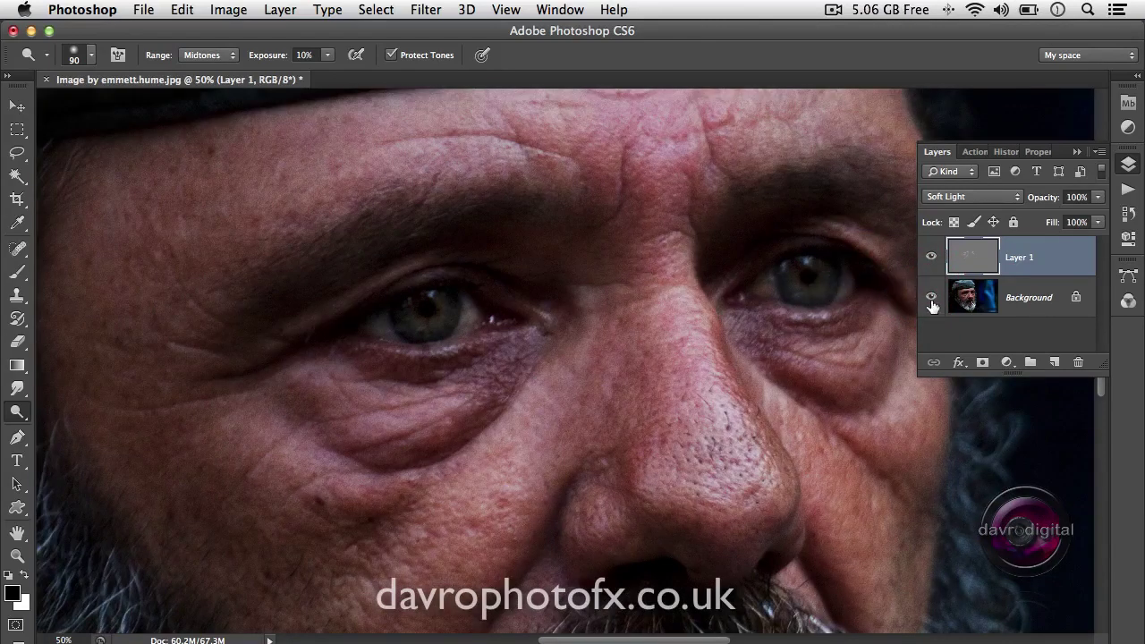
left_click(931, 300)
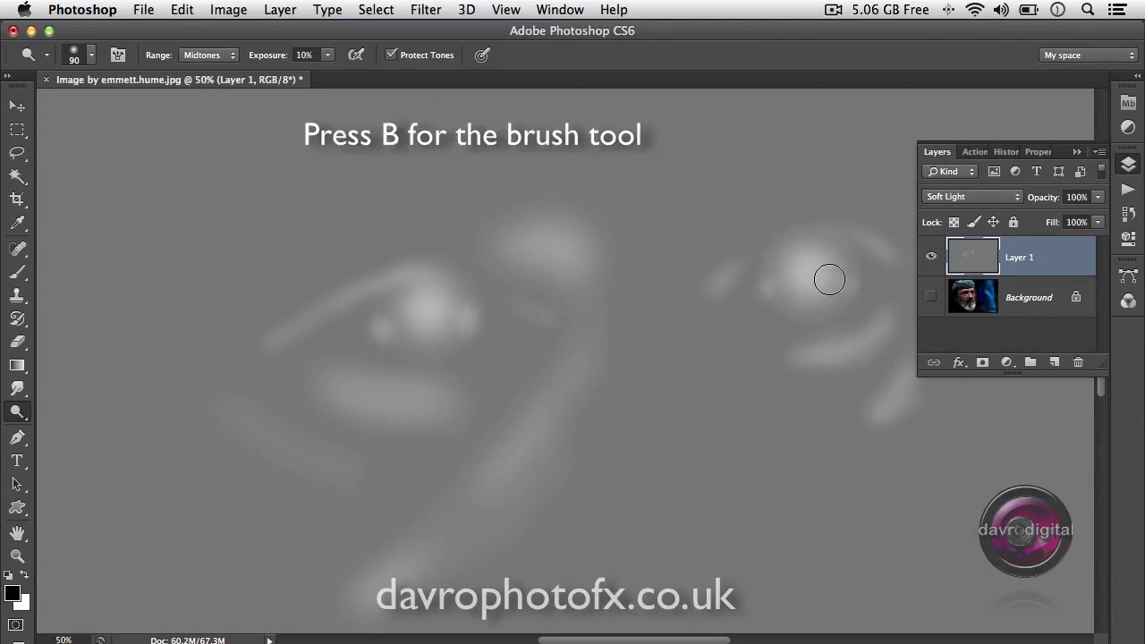
Paint the right eye's bright dodge spot back with sampled neutral gray, then show the portrait again
key("b")
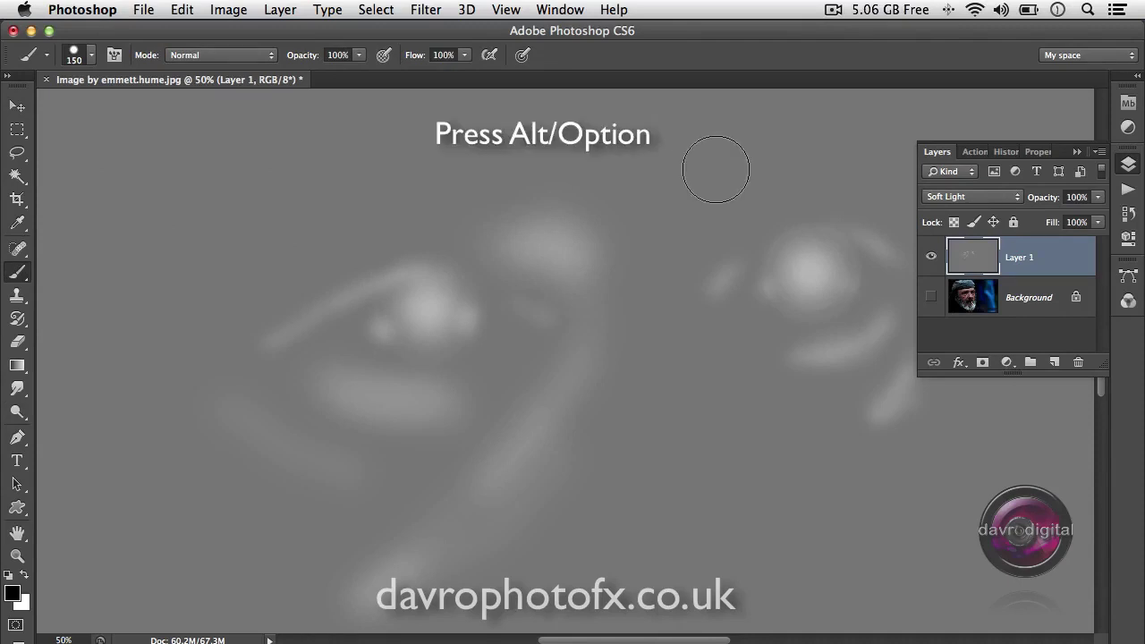
key("alt")
left_click(716, 169, "alt")
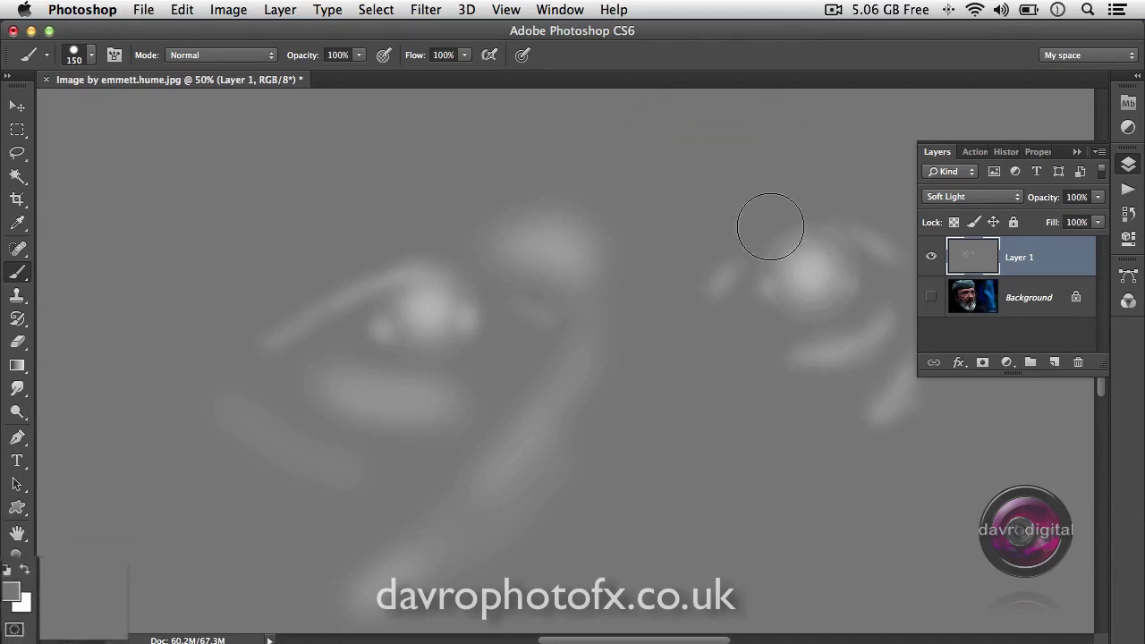
left_click(803, 259)
mouse_move(803, 258)
left_mouse_down()
mouse_move(807, 276)
mouse_move(825, 266)
mouse_move(820, 289)
mouse_move(831, 268)
mouse_move(817, 253)
left_mouse_up()
key("super+z")
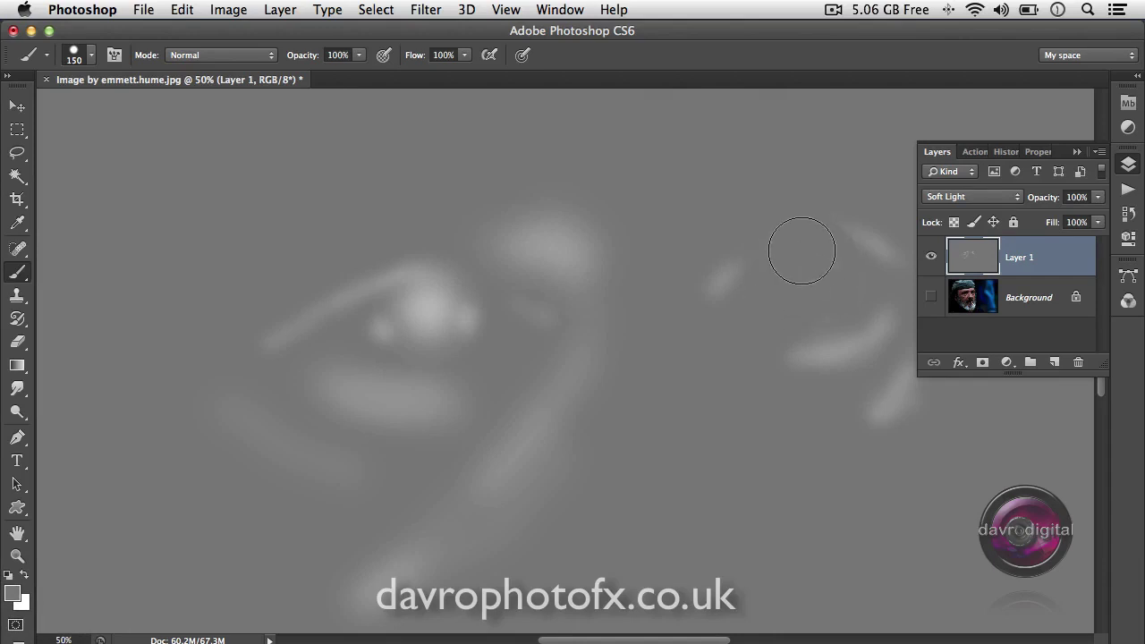
left_click(930, 296)
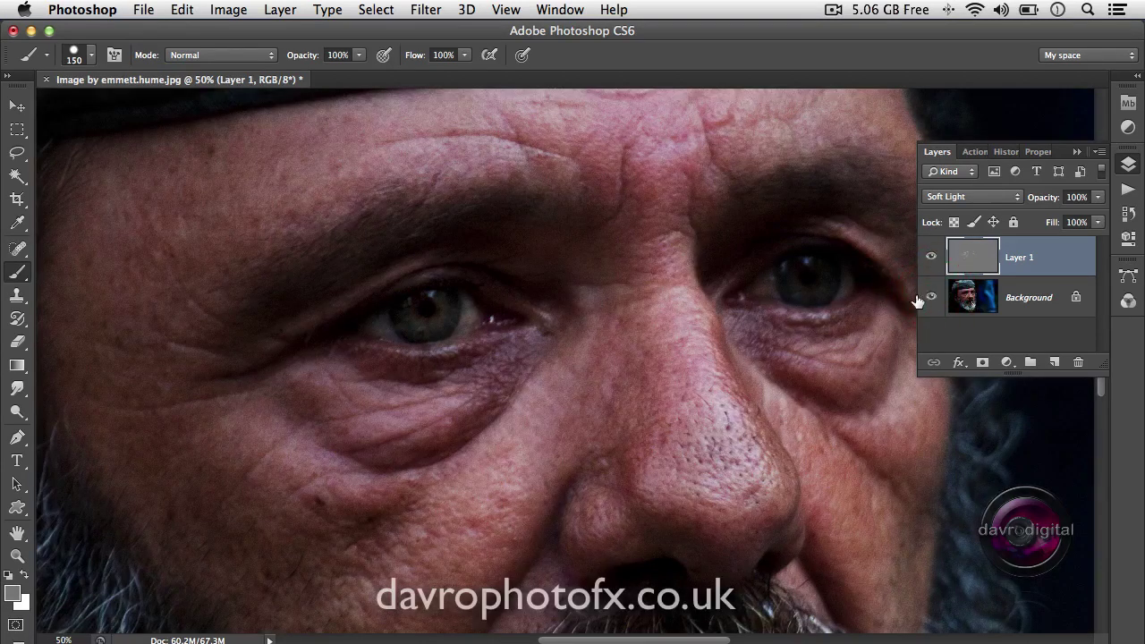
Re-dodge the right eye's iris and its inner and outer edges with an 80 px brush
left_click(931, 259)
left_click(931, 259)
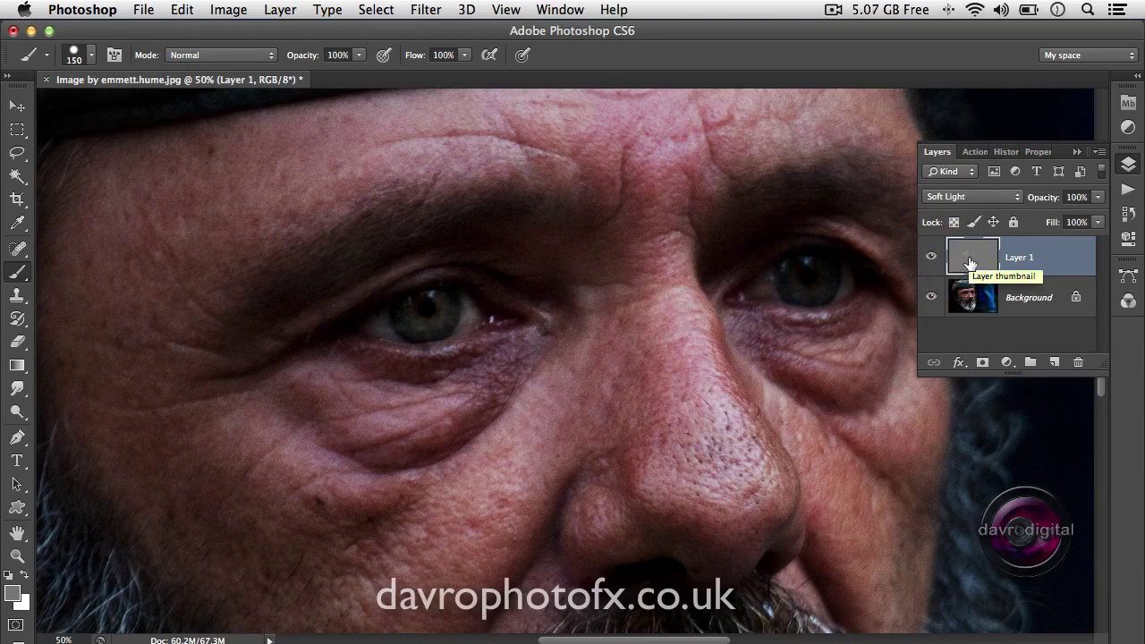
key("o")
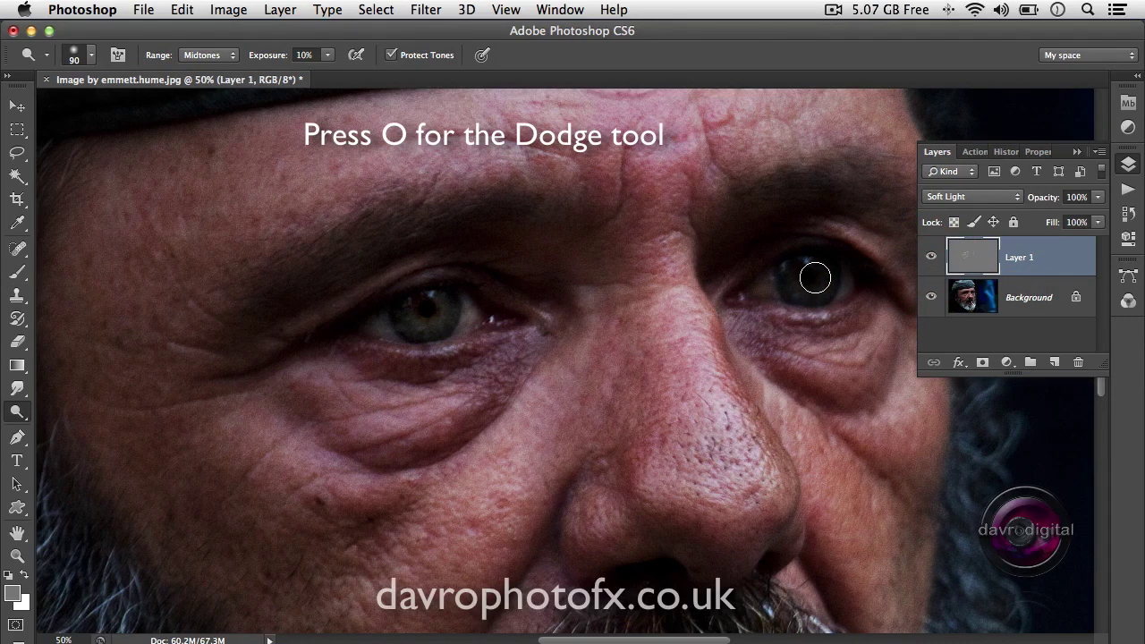
mouse_move(814, 278)
left_mouse_down()
mouse_move(797, 265)
mouse_move(813, 265)
mouse_move(800, 283)
mouse_move(802, 263)
mouse_move(806, 284)
mouse_move(810, 263)
mouse_move(812, 281)
left_mouse_up()
key("bracketleft")
key("bracketleft")
key("bracketleft")
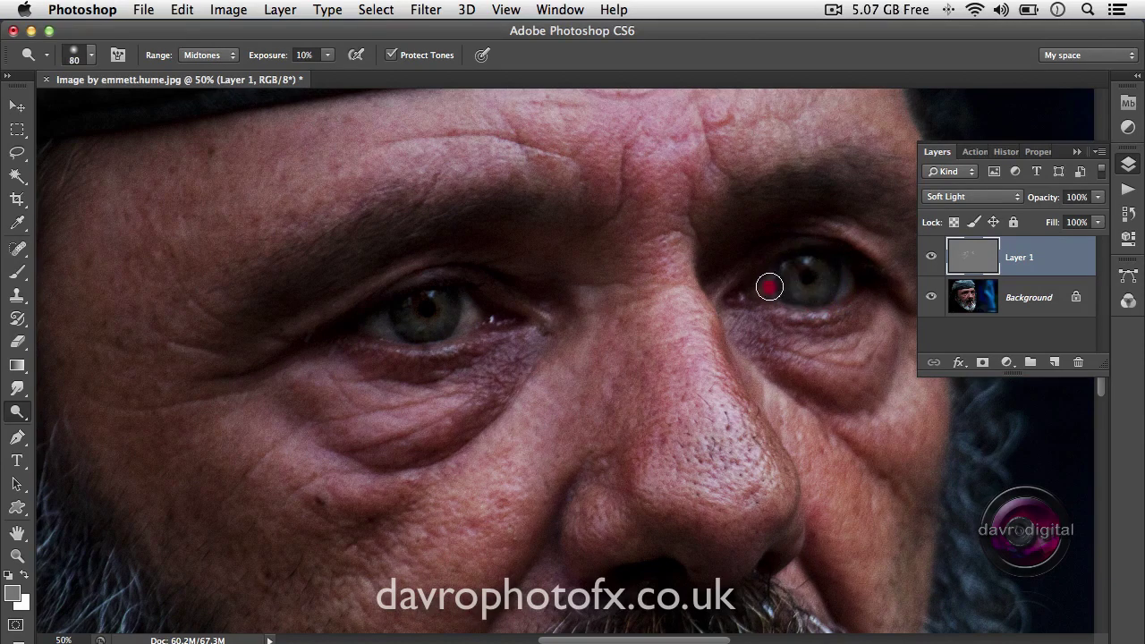
left_click_drag(768, 284, 767, 282)
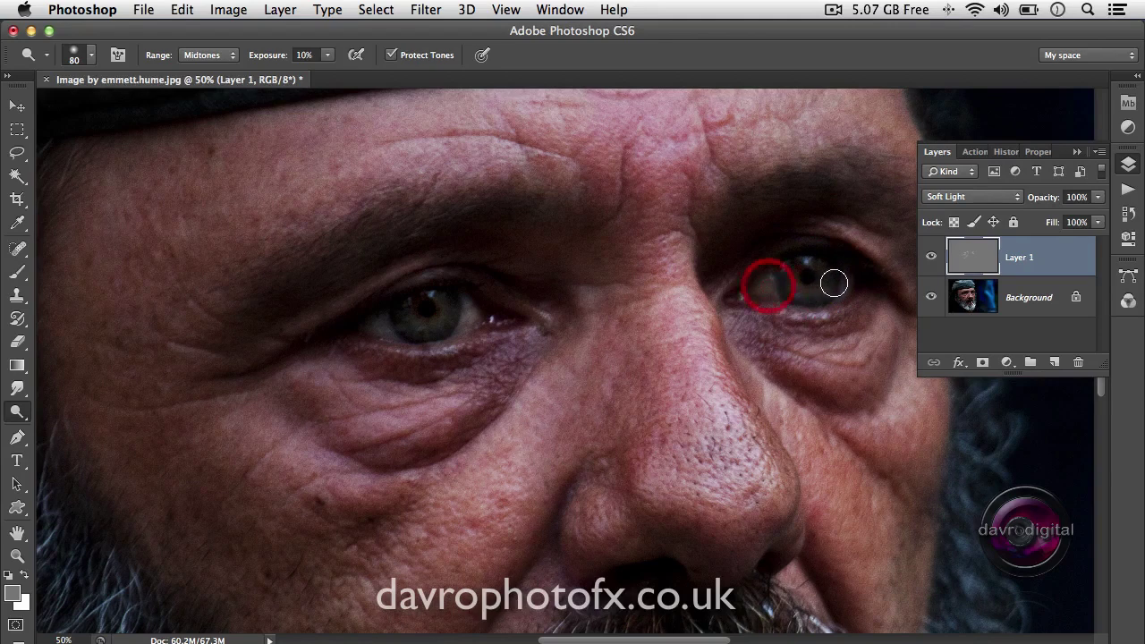
left_click_drag(848, 281, 849, 280)
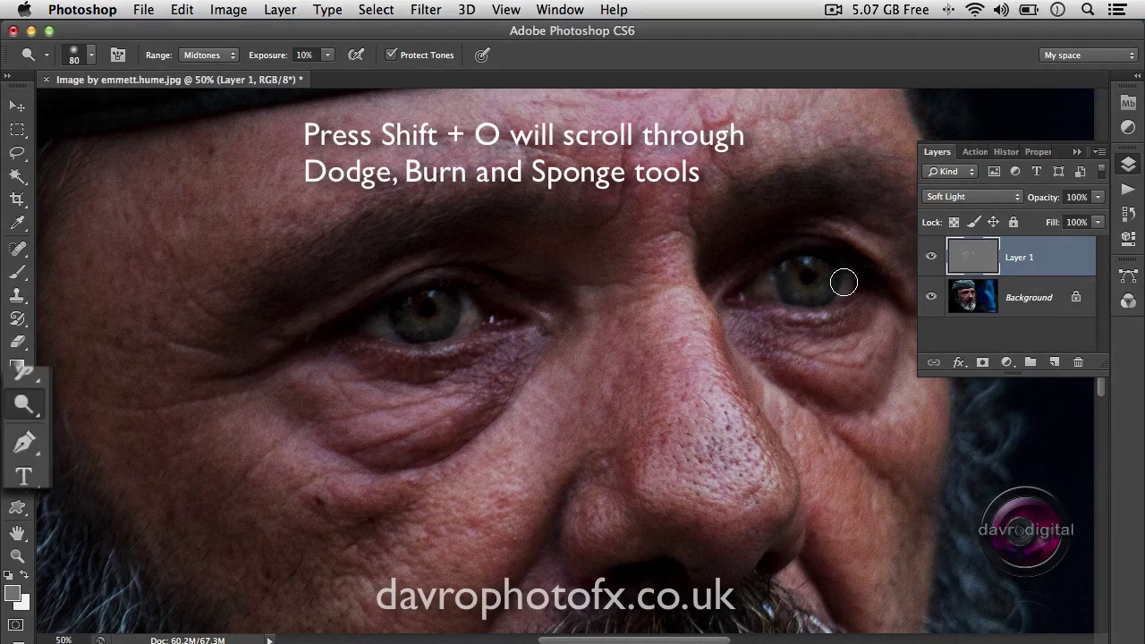
Switch to the Burn tool and shrink its brush to 125 px at 50% exposure
key("shift+o")
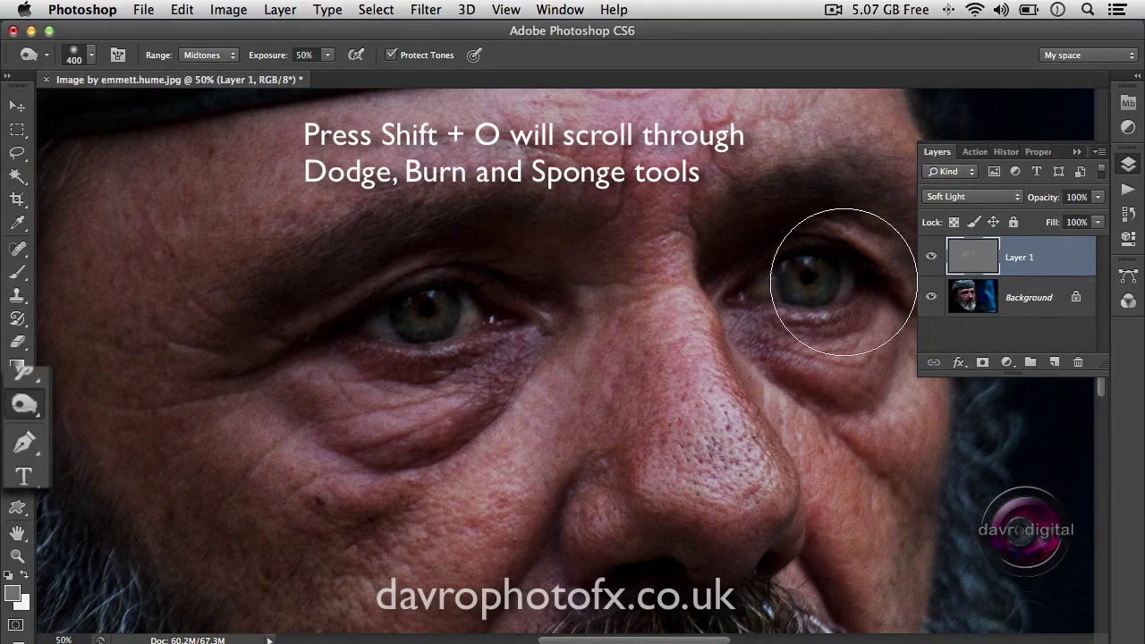
key("shift+o")
key("shift+o")
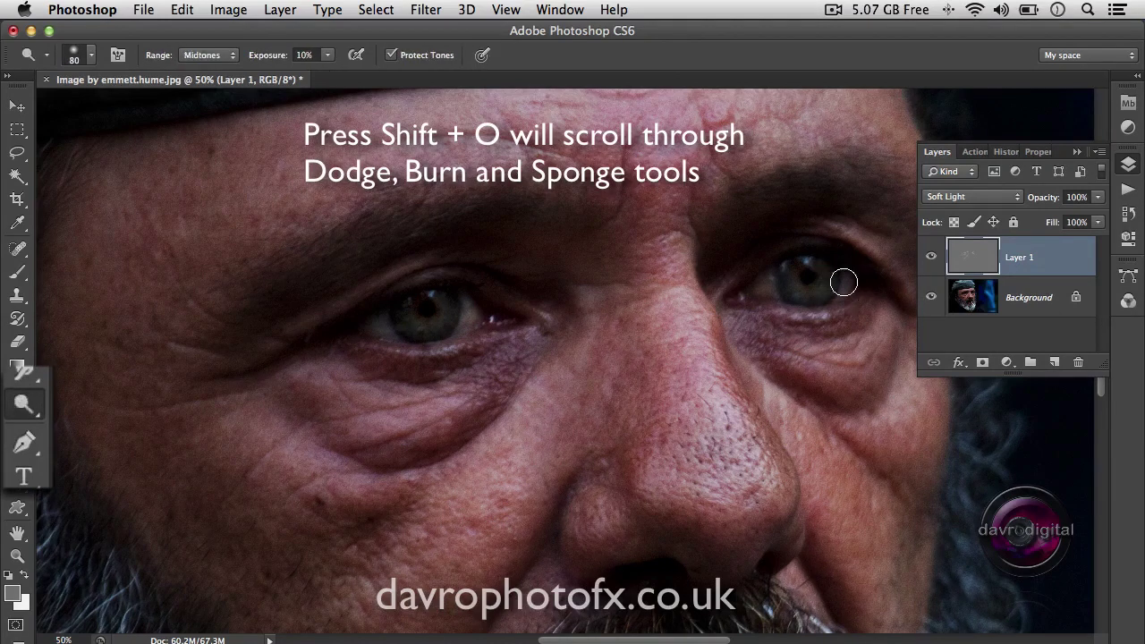
key("shift+o")
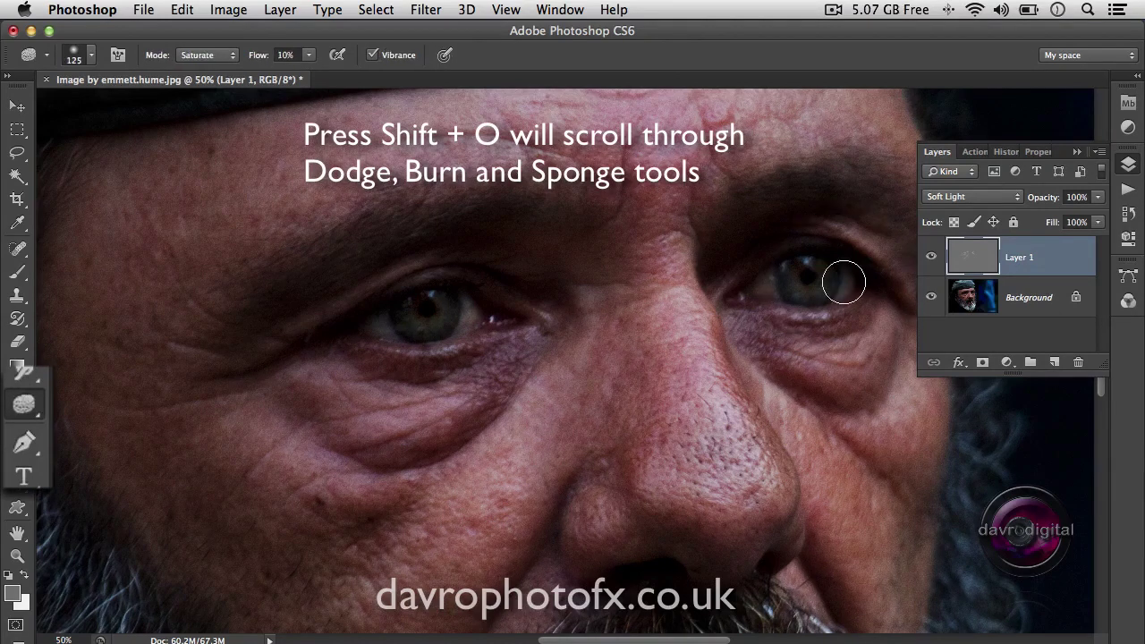
key("shift+o")
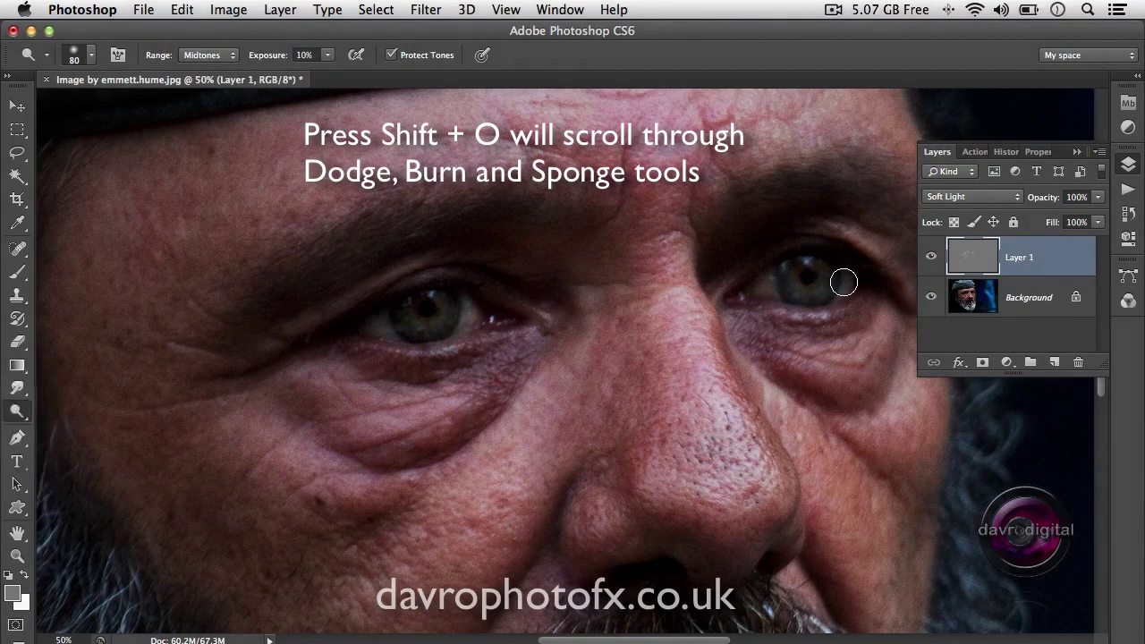
key("shift+o")
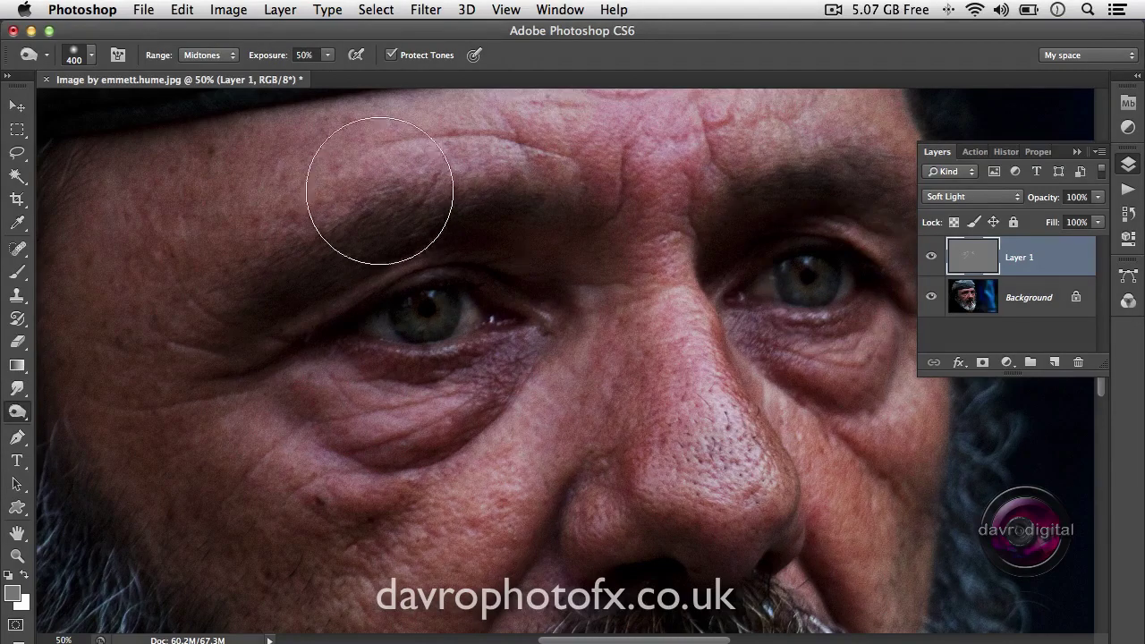
key("bracketleft")
key("bracketleft")
key("bracketleft")
key("bracketleft")
key("bracketleft")
key("bracketleft")
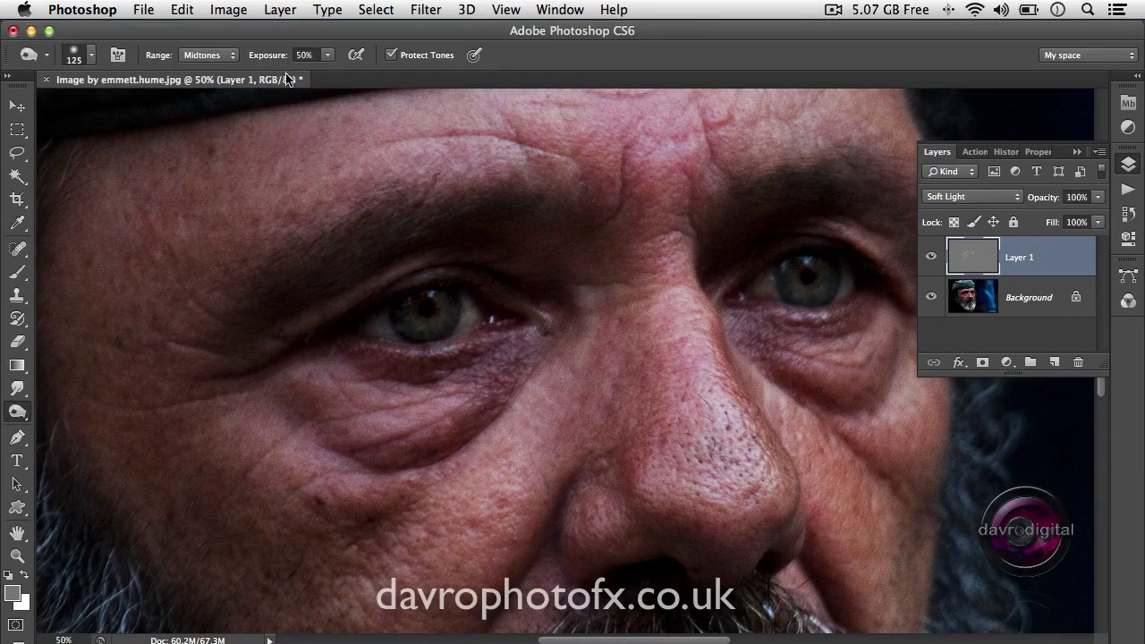
At 10% burn exposure, darken between the brows, beside the nose and the lower cheek
key("1")
mouse_move(605, 274)
left_mouse_down()
mouse_move(614, 401)
mouse_move(632, 343)
mouse_move(636, 480)
mouse_move(628, 351)
mouse_move(630, 377)
mouse_move(584, 441)
mouse_move(575, 543)
mouse_move(625, 401)
mouse_move(640, 474)
mouse_move(636, 337)
mouse_move(608, 264)
mouse_move(614, 238)
mouse_move(639, 490)
mouse_move(620, 462)
left_mouse_up()
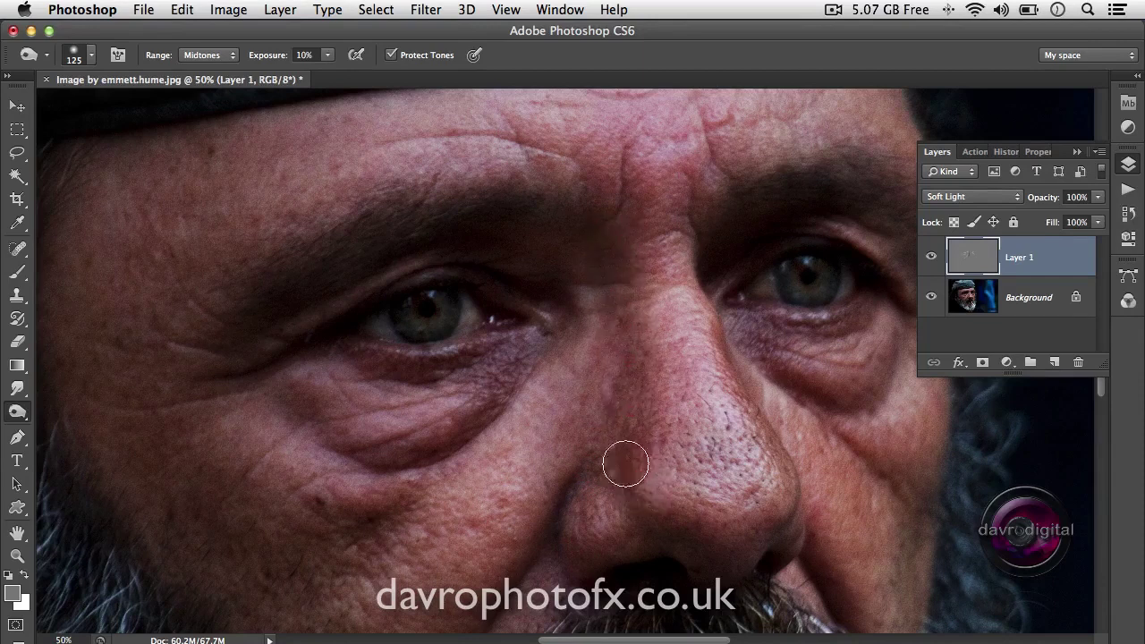
mouse_move(573, 360)
left_mouse_down()
mouse_move(603, 376)
mouse_move(592, 416)
mouse_move(474, 608)
left_mouse_up()
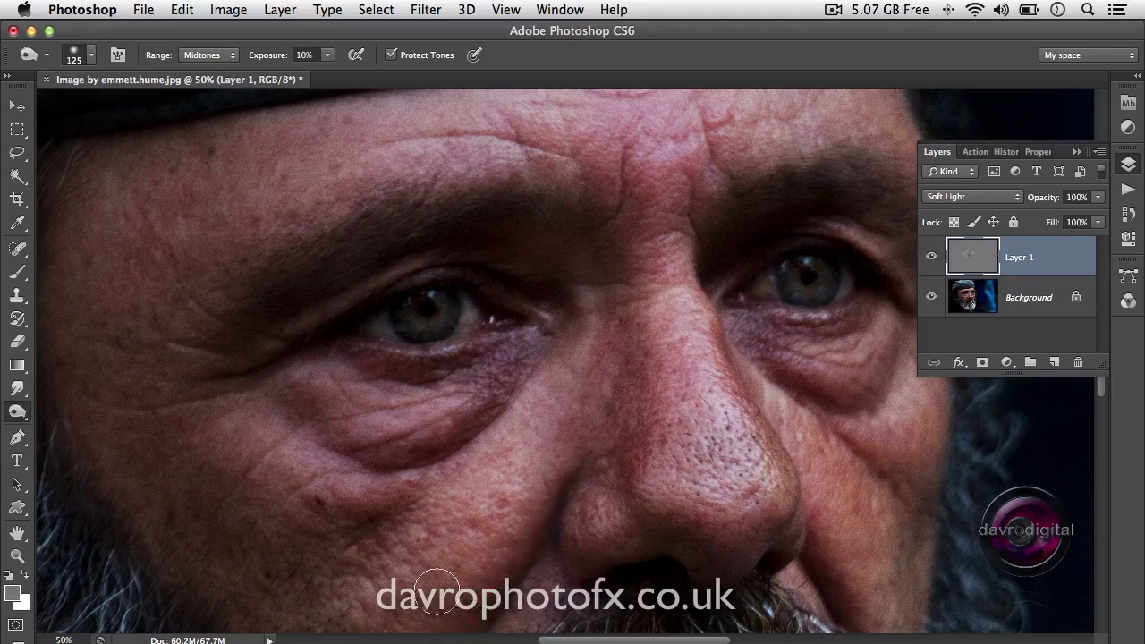
left_click_drag(403, 507, 345, 502)
mouse_move(268, 496)
left_mouse_down()
mouse_move(293, 530)
mouse_move(166, 445)
left_mouse_up()
Dodge the lower cheek, both under-eye bags and the right cheek lighter
mouse_move(173, 447)
left_mouse_down()
mouse_move(153, 405)
mouse_move(226, 536)
mouse_move(256, 562)
mouse_move(221, 571)
mouse_move(294, 602)
left_mouse_up()
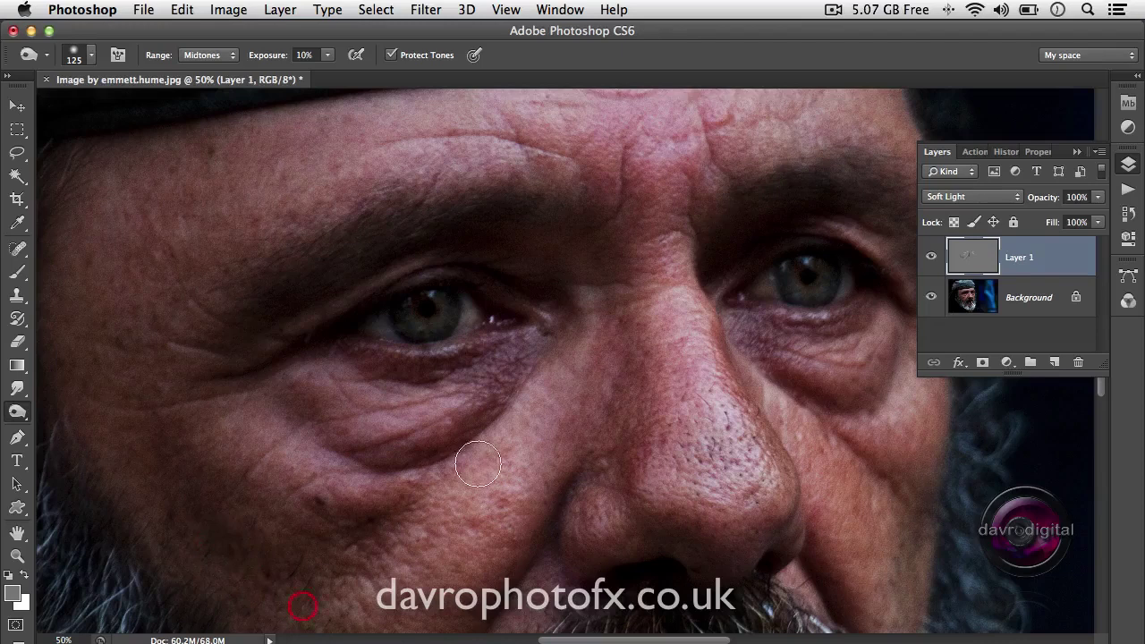
mouse_move(492, 396)
left_mouse_down()
mouse_move(425, 436)
mouse_move(381, 439)
mouse_move(345, 421)
left_mouse_up()
mouse_move(435, 417)
left_mouse_down()
mouse_move(352, 431)
mouse_move(298, 399)
mouse_move(322, 426)
mouse_move(402, 448)
mouse_move(501, 418)
left_mouse_up()
mouse_move(817, 371)
left_mouse_down()
mouse_move(792, 380)
mouse_move(869, 392)
mouse_move(904, 347)
mouse_move(893, 339)
mouse_move(843, 388)
left_mouse_up()
mouse_move(891, 431)
left_mouse_down()
mouse_move(930, 411)
mouse_move(891, 447)
mouse_move(922, 438)
mouse_move(929, 418)
mouse_move(904, 454)
left_mouse_up()
mouse_move(836, 547)
left_mouse_down()
mouse_move(875, 626)
mouse_move(865, 581)
mouse_move(885, 621)
mouse_move(877, 587)
left_mouse_up()
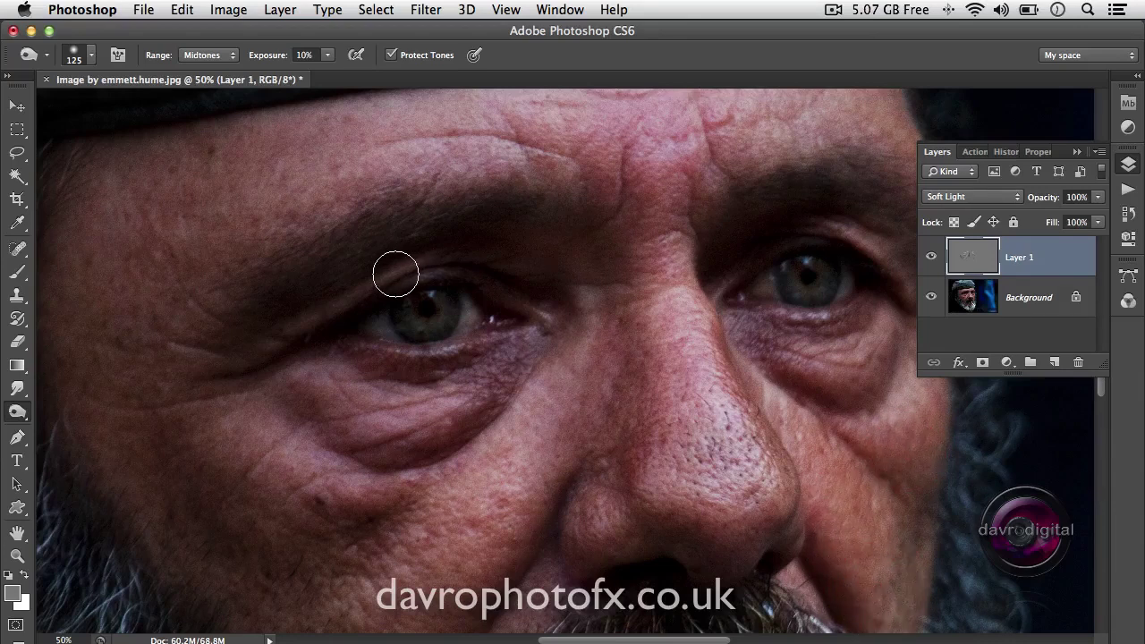
With a 400 px brush, lighten from the temple down the left cheek
key("bracketright")
key("bracketright")
key("bracketright")
key("bracketright")
key("bracketright")
key("bracketright")
left_click_drag(219, 193, 174, 210)
mouse_move(161, 268)
left_mouse_down()
mouse_move(128, 383)
mouse_move(164, 468)
left_mouse_up()
mouse_move(135, 217)
left_mouse_down()
mouse_move(151, 477)
mouse_move(234, 575)
mouse_move(299, 460)
mouse_move(188, 469)
left_mouse_up()
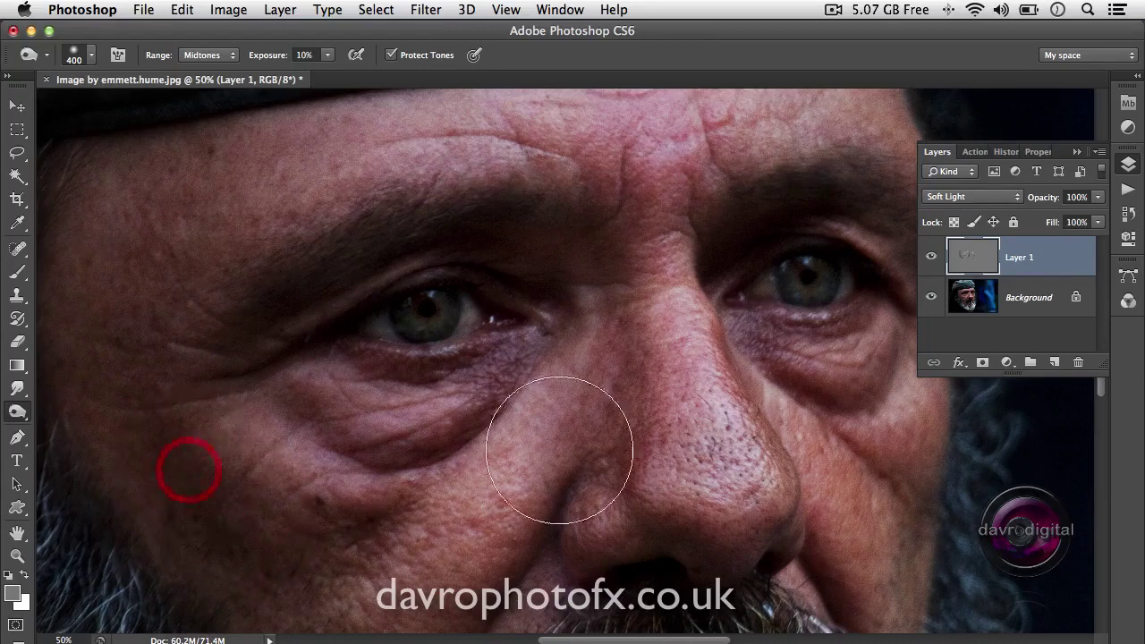
Toggle Layer 1's visibility to compare before and after, fitting the portrait on screen
left_click(931, 258)
left_click(931, 258)
left_click(931, 259)
left_click(930, 259)
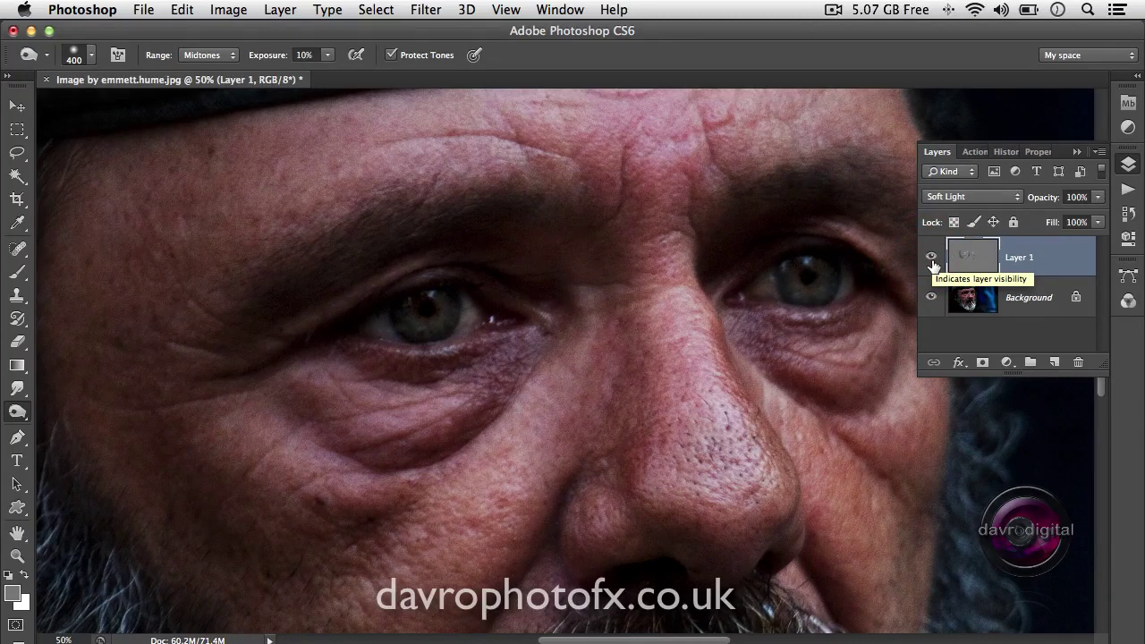
key("super+0")
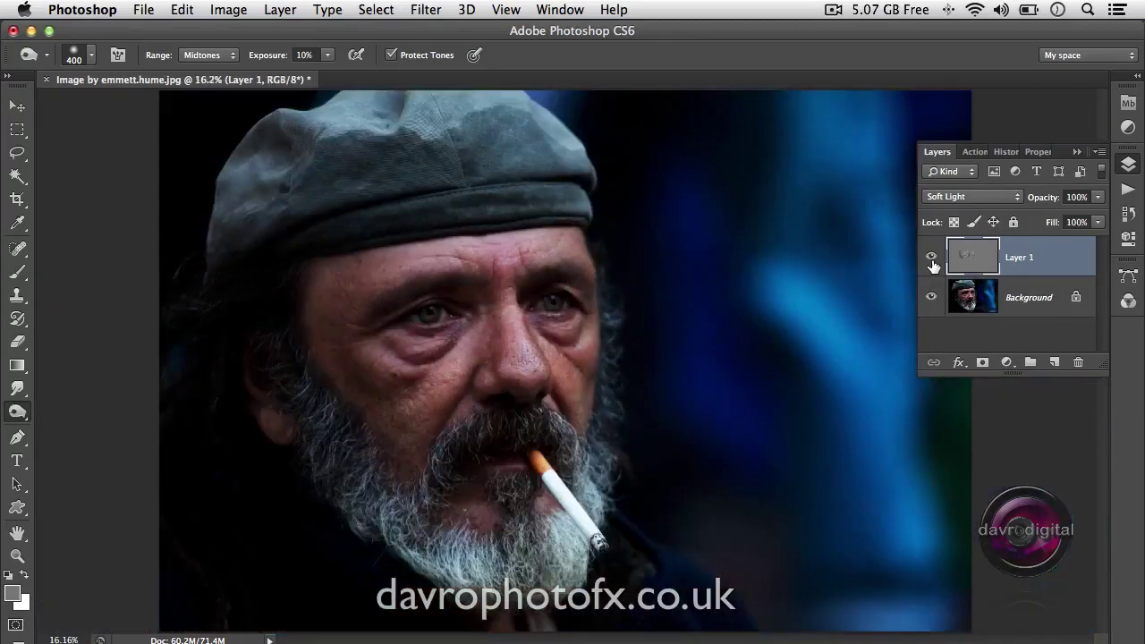
left_click(931, 257)
left_click(930, 257)
Lighten the nose bridge, then dodge the forehead with a 300 px brush
mouse_move(503, 417)
left_mouse_down()
mouse_move(544, 393)
mouse_move(545, 353)
mouse_move(516, 283)
mouse_move(534, 250)
left_mouse_up()
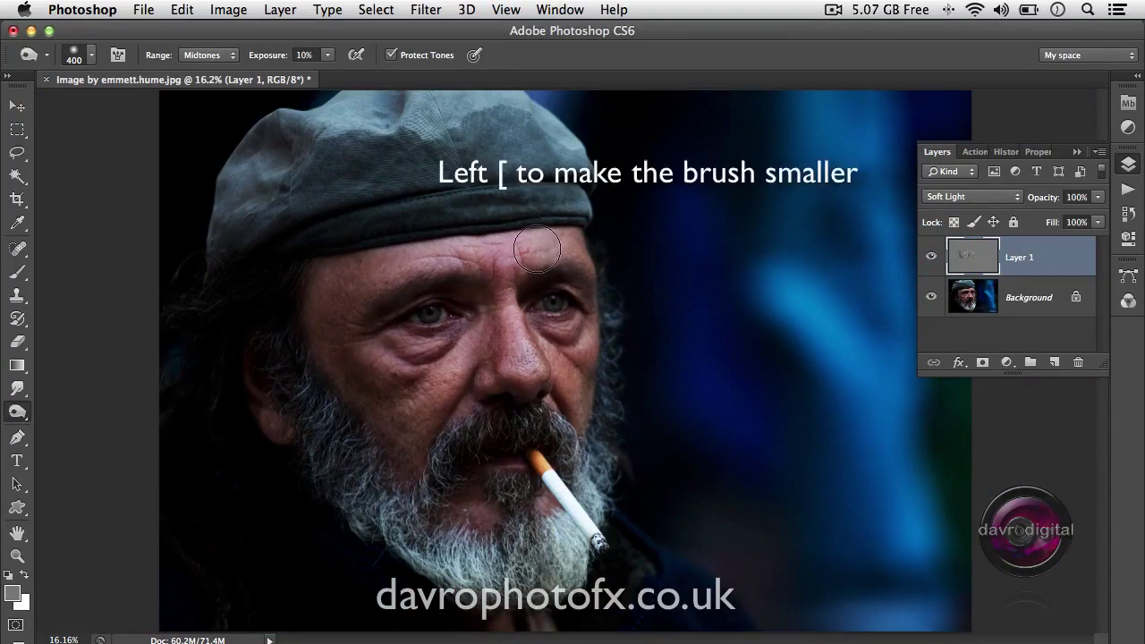
key("bracketright")
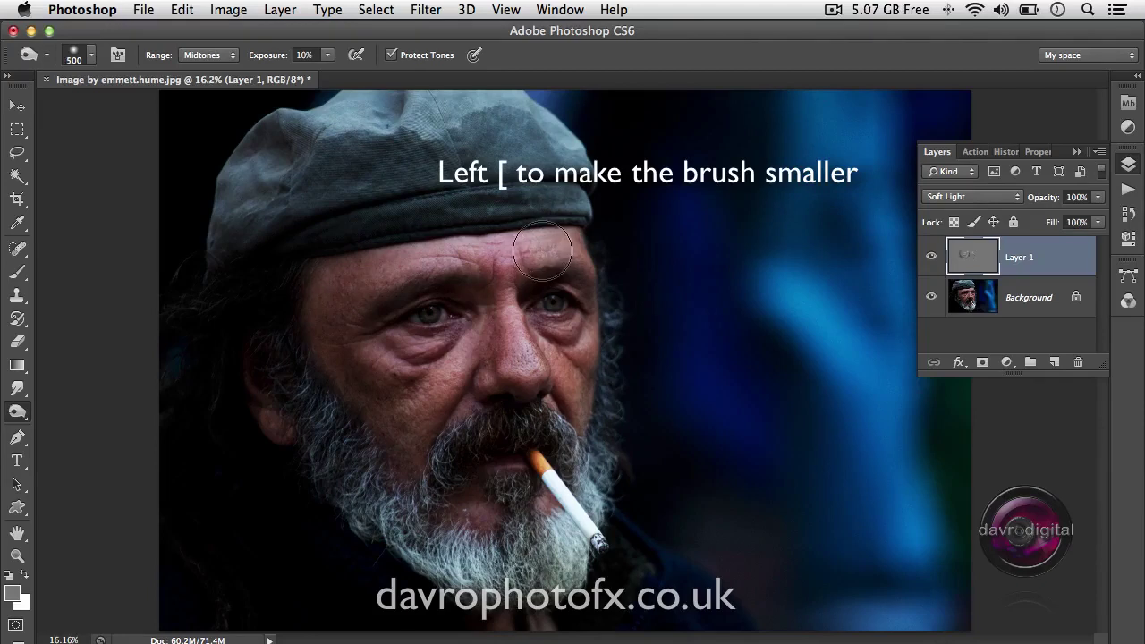
key("bracketleft")
key("bracketleft")
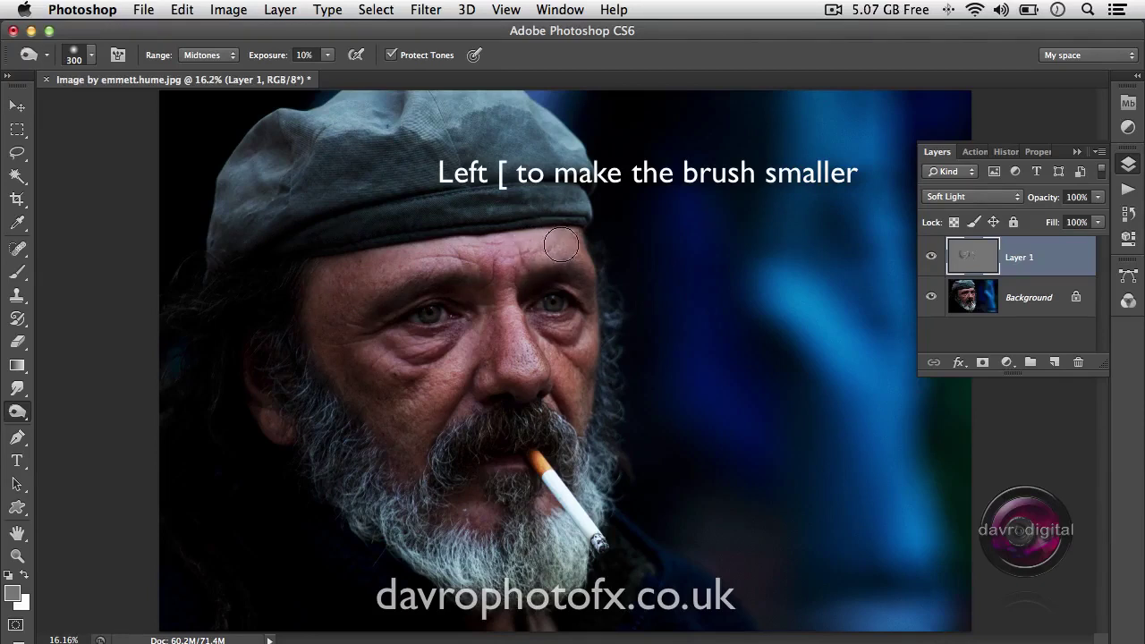
mouse_move(570, 245)
left_mouse_down()
mouse_move(393, 257)
mouse_move(578, 249)
mouse_move(355, 269)
mouse_move(572, 254)
left_mouse_up()
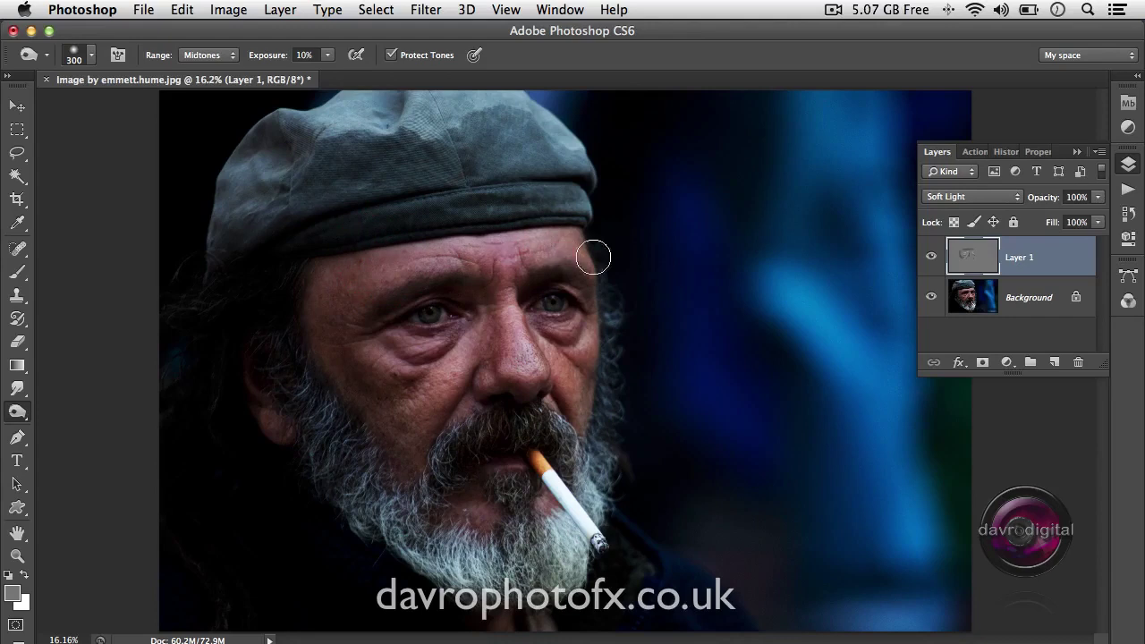
Compare Layer 1 on and off, then dodge the moustache, lower beard and beard near the cigarette
left_click(931, 259)
left_click(930, 259)
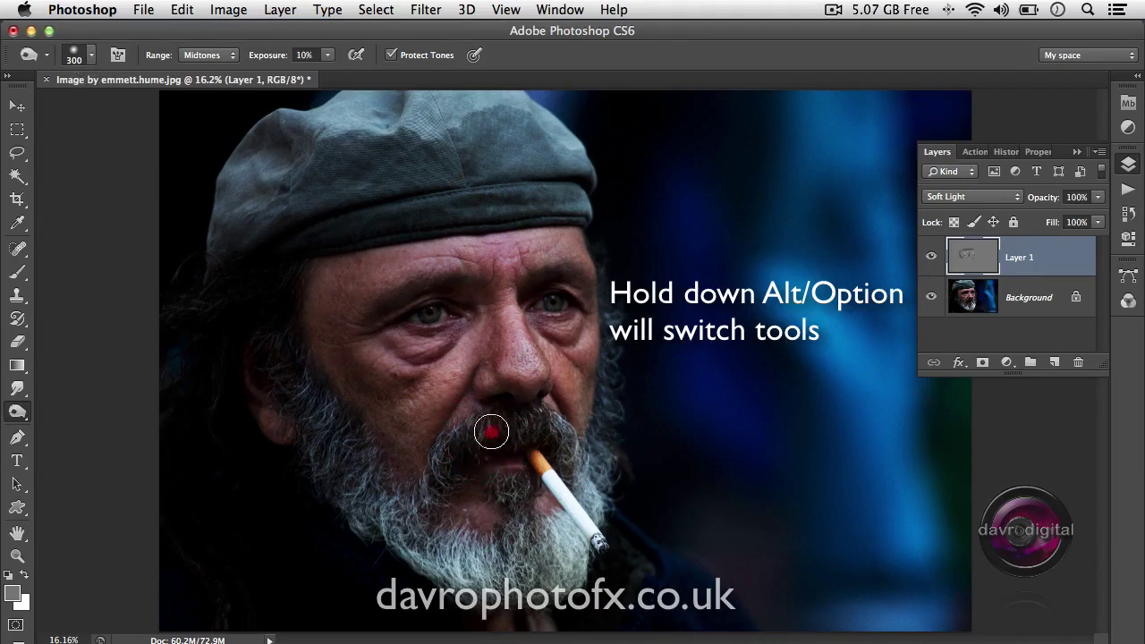
mouse_move(492, 435)
left_mouse_down()
mouse_move(434, 485)
mouse_move(506, 437)
mouse_move(486, 439)
mouse_move(516, 417)
mouse_move(486, 435)
mouse_move(526, 417)
mouse_move(468, 439)
mouse_move(512, 432)
mouse_move(438, 478)
mouse_move(488, 427)
mouse_move(522, 423)
mouse_move(450, 468)
mouse_move(513, 422)
left_mouse_up()
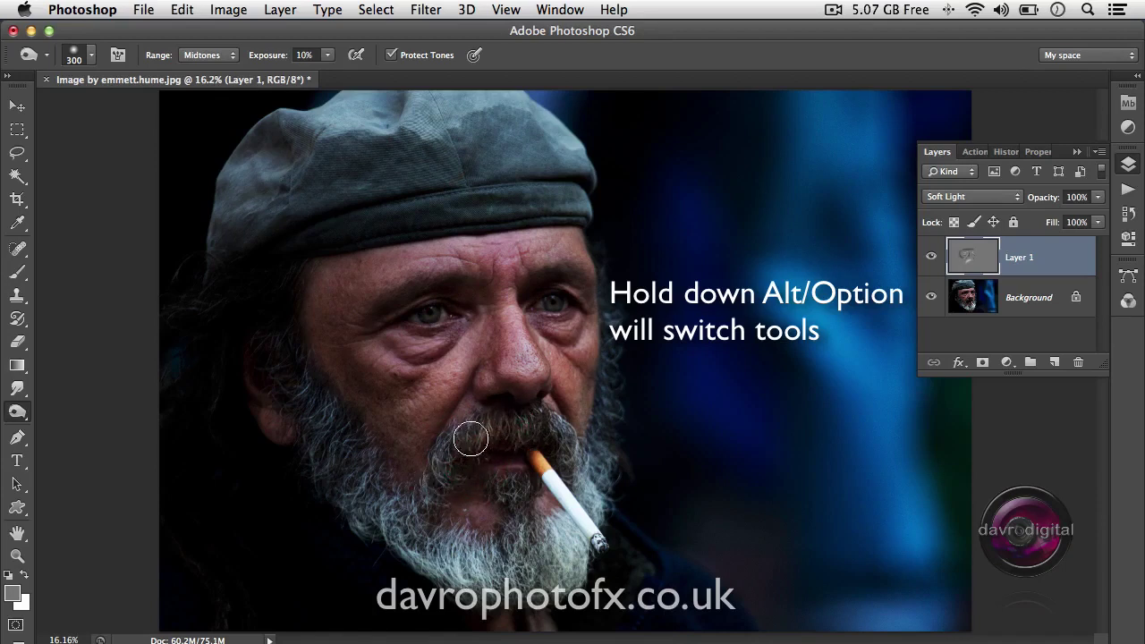
mouse_move(515, 493)
left_mouse_down()
mouse_move(524, 547)
mouse_move(523, 501)
mouse_move(520, 552)
mouse_move(519, 514)
mouse_move(488, 549)
mouse_move(480, 544)
mouse_move(463, 593)
mouse_move(439, 546)
mouse_move(429, 567)
mouse_move(422, 545)
mouse_move(413, 556)
mouse_move(386, 522)
left_mouse_up()
mouse_move(563, 564)
left_mouse_down()
mouse_move(567, 536)
mouse_move(585, 526)
mouse_move(560, 474)
mouse_move(580, 501)
mouse_move(594, 495)
mouse_move(591, 528)
mouse_move(587, 403)
mouse_move(569, 372)
left_mouse_up()
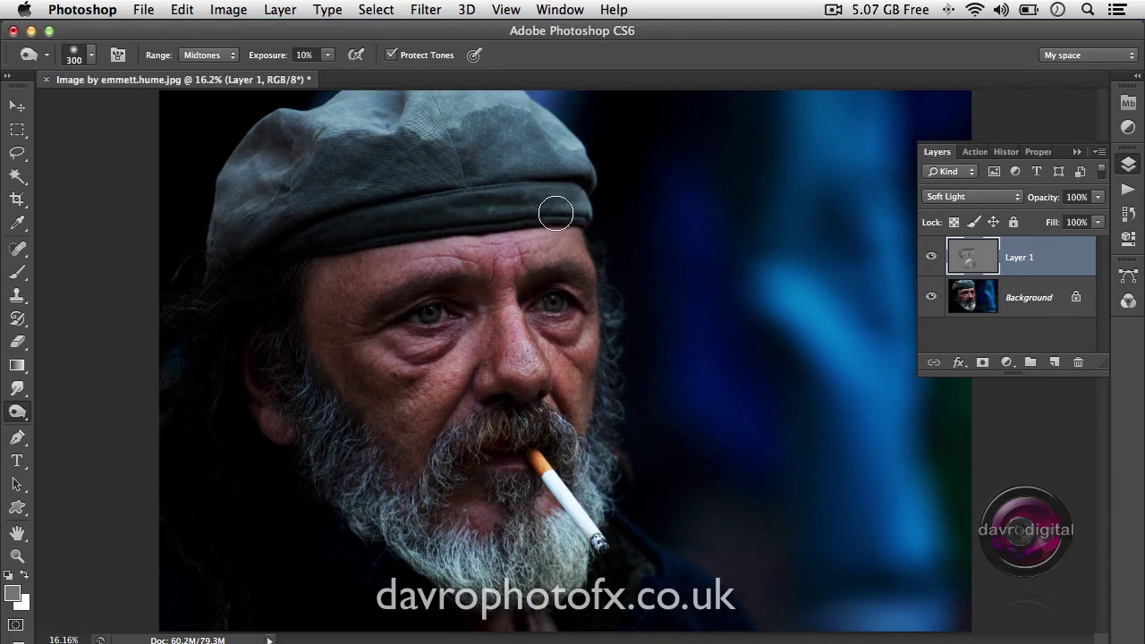
Dodge the cap, its brim and its crown lighter
mouse_move(570, 201)
left_mouse_down()
mouse_move(427, 209)
mouse_move(390, 224)
left_mouse_up()
mouse_move(501, 205)
left_mouse_down()
mouse_move(449, 205)
mouse_move(327, 232)
mouse_move(493, 204)
mouse_move(298, 243)
mouse_move(506, 209)
mouse_move(485, 191)
mouse_move(435, 199)
left_mouse_up()
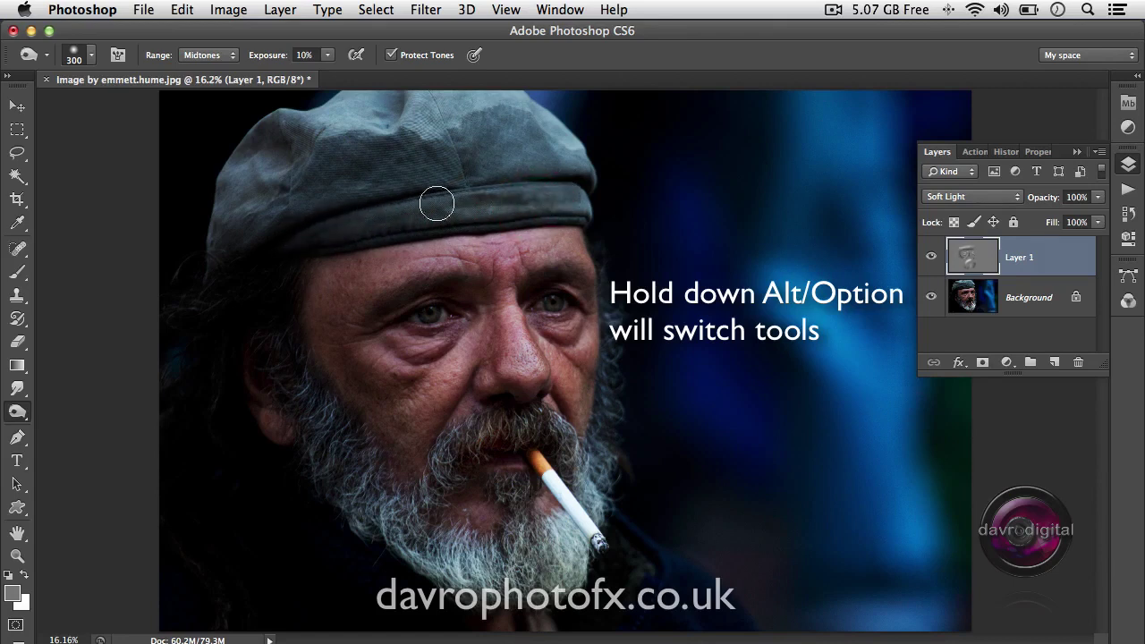
mouse_move(549, 134)
left_mouse_down()
mouse_move(528, 106)
mouse_move(483, 94)
mouse_move(503, 104)
mouse_move(349, 100)
mouse_move(292, 111)
mouse_move(325, 80)
left_mouse_up()
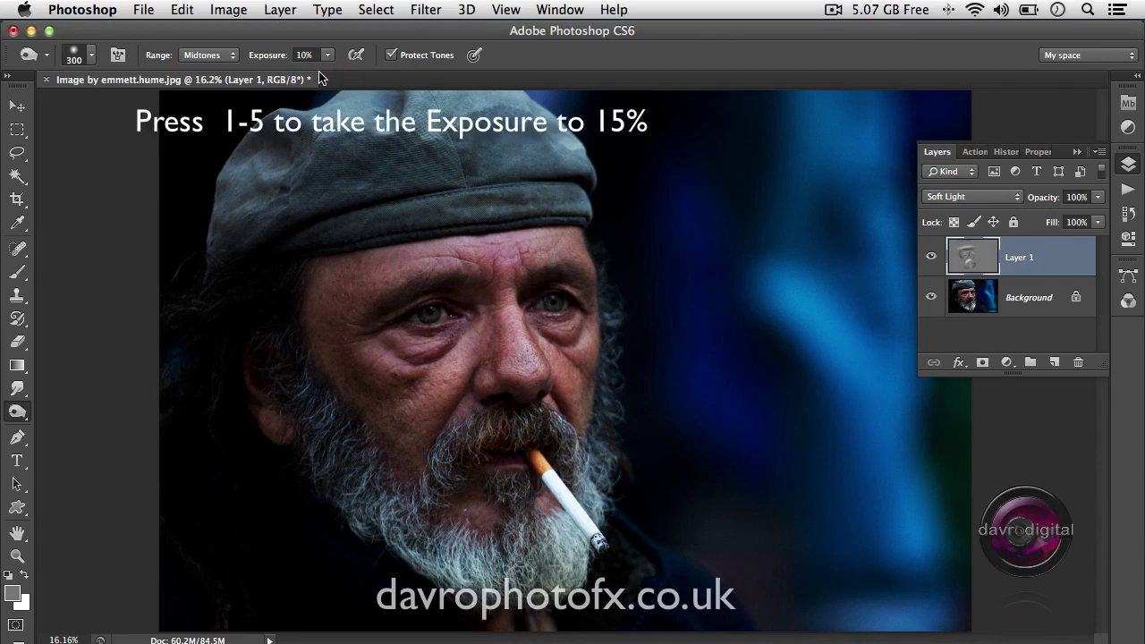
At 15% exposure, lighten along the cap's top edge and its left side
mouse_move(476, 99)
left_mouse_down()
mouse_move(366, 100)
mouse_move(373, 92)
mouse_move(298, 112)
left_mouse_up()
mouse_move(244, 152)
left_mouse_down()
mouse_move(235, 166)
mouse_move(289, 179)
mouse_move(253, 152)
left_mouse_up()
mouse_move(487, 106)
left_mouse_down()
mouse_move(565, 143)
mouse_move(498, 89)
mouse_move(458, 86)
mouse_move(438, 110)
mouse_move(374, 90)
mouse_move(345, 97)
left_mouse_up()
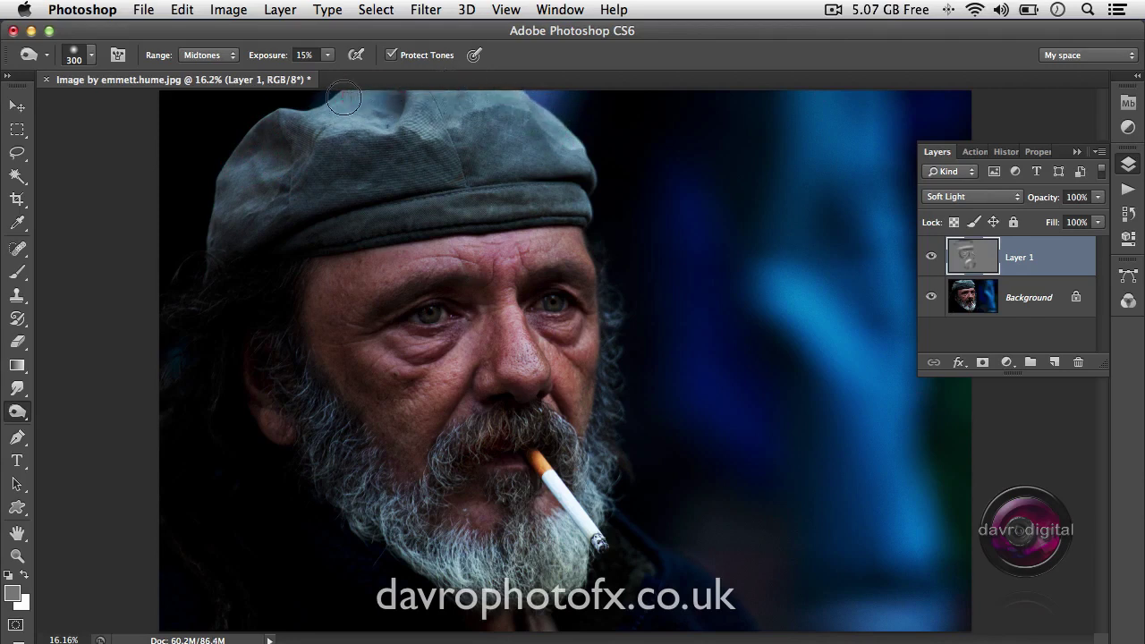
mouse_move(234, 170)
left_mouse_down()
mouse_move(217, 191)
mouse_move(220, 176)
mouse_move(197, 252)
mouse_move(204, 217)
left_mouse_up()
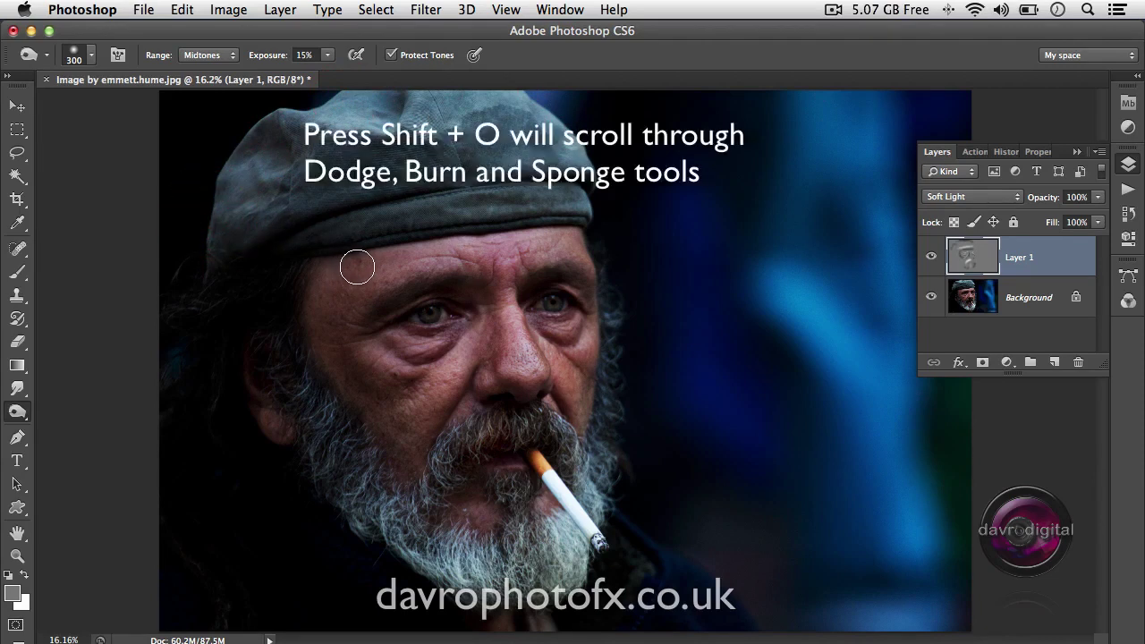
Switch to the other toning tool and shade the cap crown toward its left edge
key("shift+o")
key("shift+o")
key("shift+o")
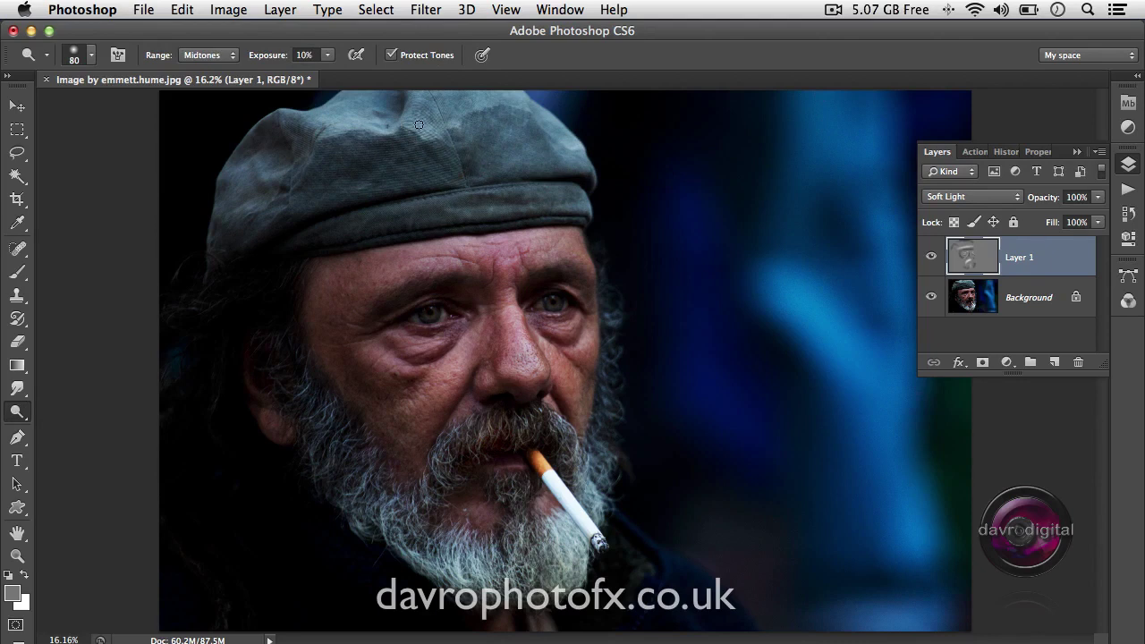
mouse_move(414, 125)
left_mouse_down()
mouse_move(315, 125)
mouse_move(366, 134)
left_mouse_up()
mouse_move(272, 173)
left_mouse_down()
mouse_move(253, 156)
mouse_move(256, 176)
left_mouse_up()
left_click(229, 212)
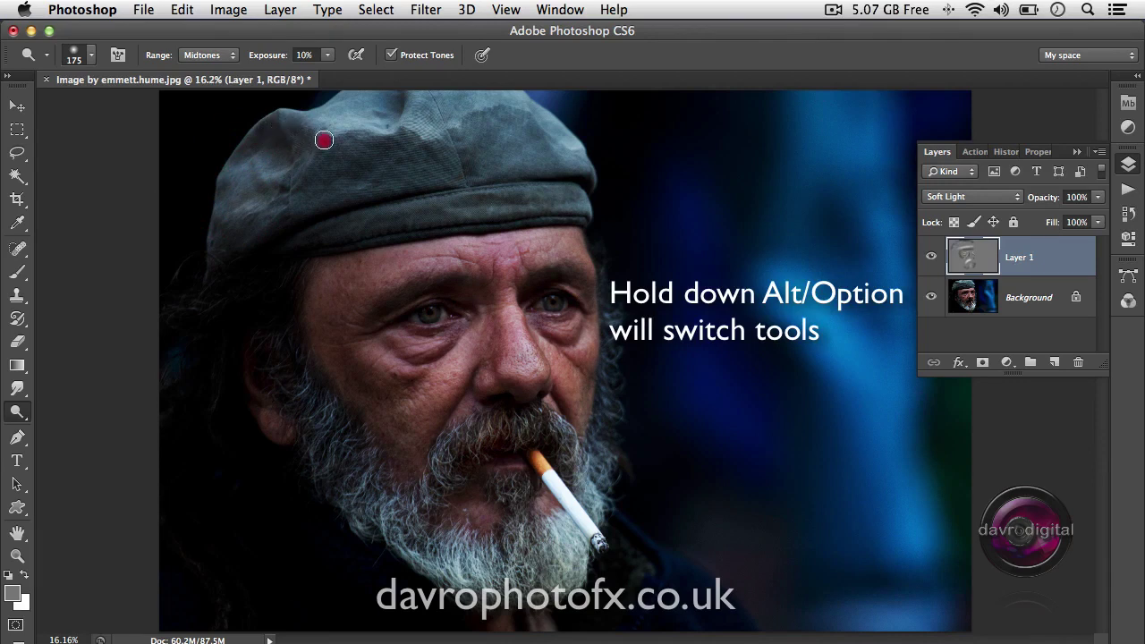
Add more toning strokes across the cap's middle, top and left edge
left_click(376, 153)
left_click(466, 203)
left_click(396, 216)
left_click_drag(465, 147, 464, 175)
mouse_move(473, 119)
left_mouse_down()
mouse_move(524, 116)
mouse_move(488, 113)
mouse_move(536, 140)
mouse_move(463, 120)
mouse_move(545, 133)
mouse_move(462, 116)
left_mouse_up()
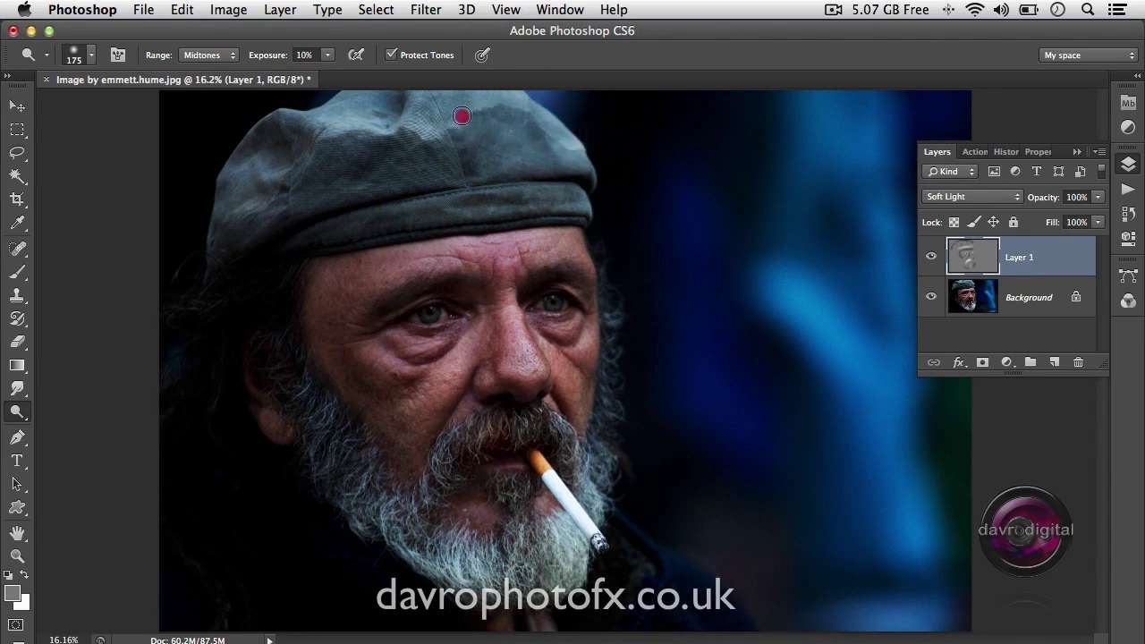
left_click_drag(391, 100, 368, 98)
left_click_drag(233, 179, 221, 194)
Compare Layer 1 on and off, try its opacity, then hide the Background photo
left_click(930, 259)
left_click(930, 259)
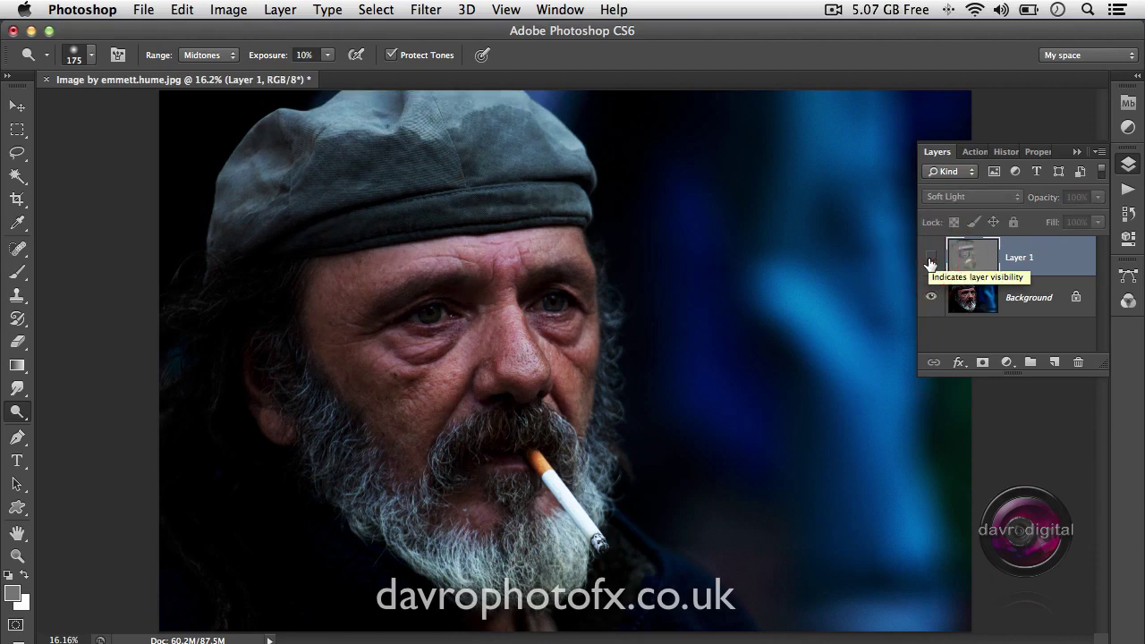
left_click(930, 258)
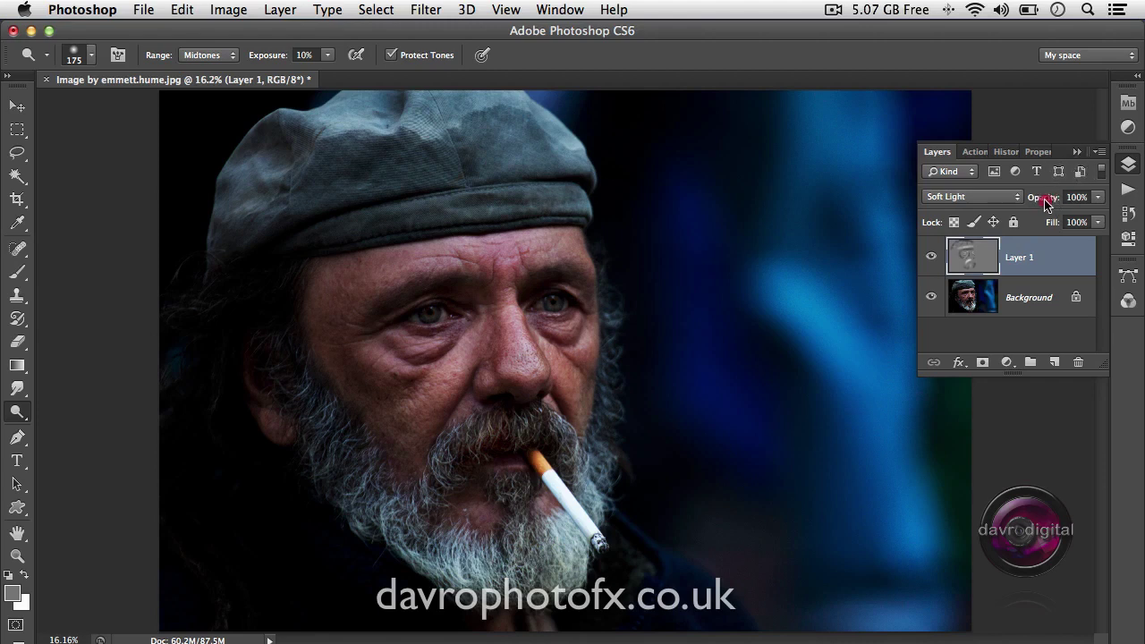
mouse_move(1037, 198)
left_mouse_down()
mouse_move(1007, 201)
mouse_move(1068, 197)
left_mouse_up()
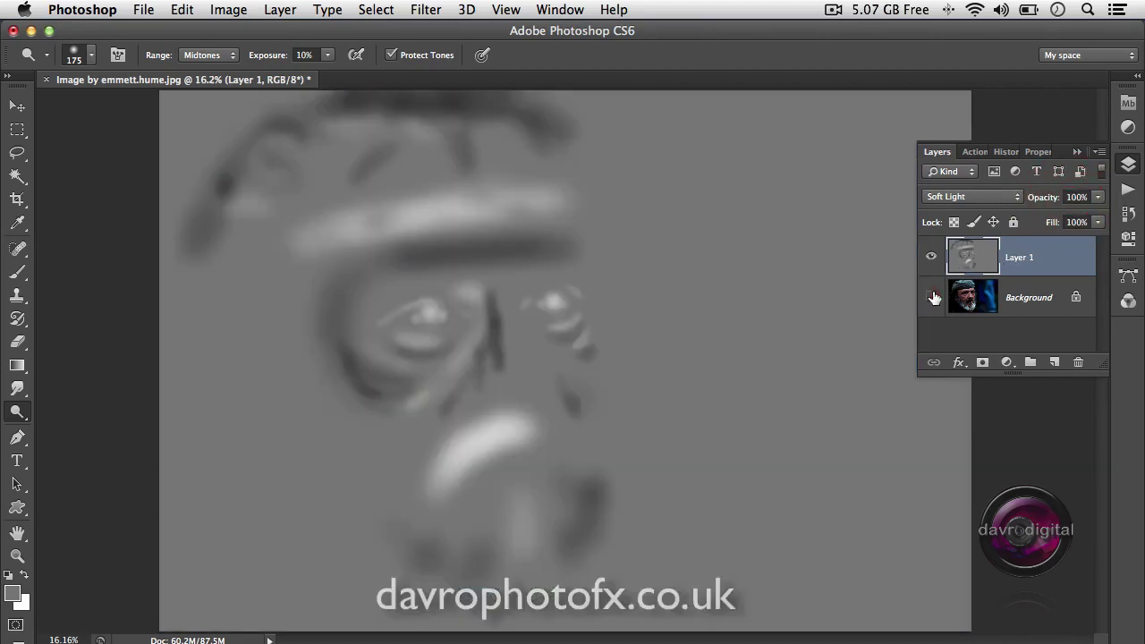
left_click(931, 296)
Zoom in on the nose and lasso the harsh dark stroke beside it
key("super+space")
left_click(495, 340, "super")
left_click(494, 339, "super")
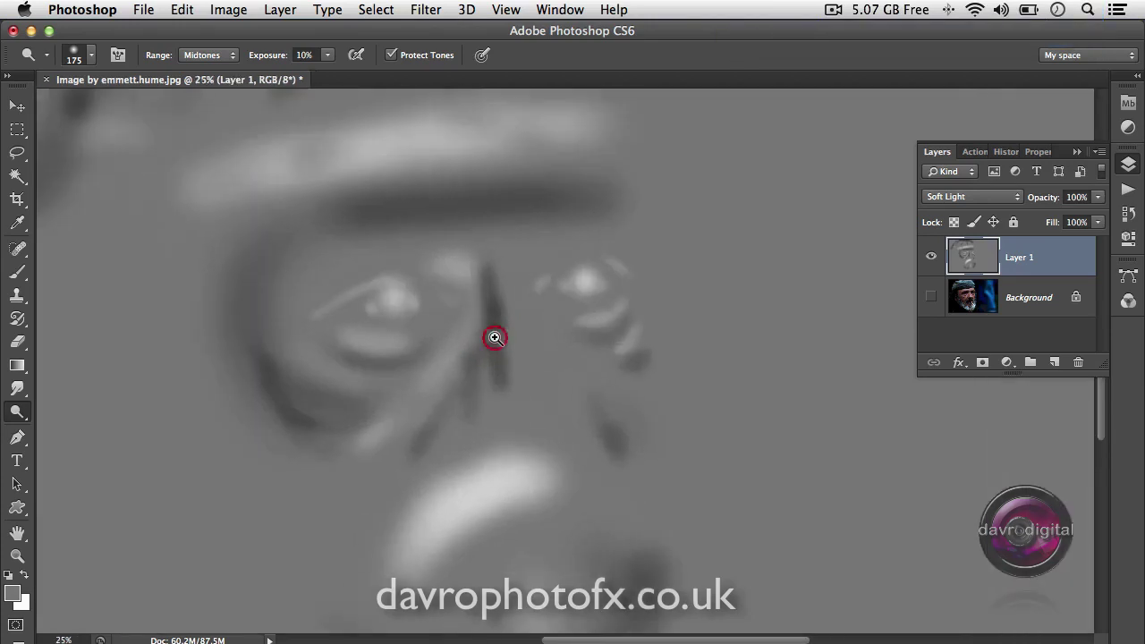
left_click(495, 338, "super")
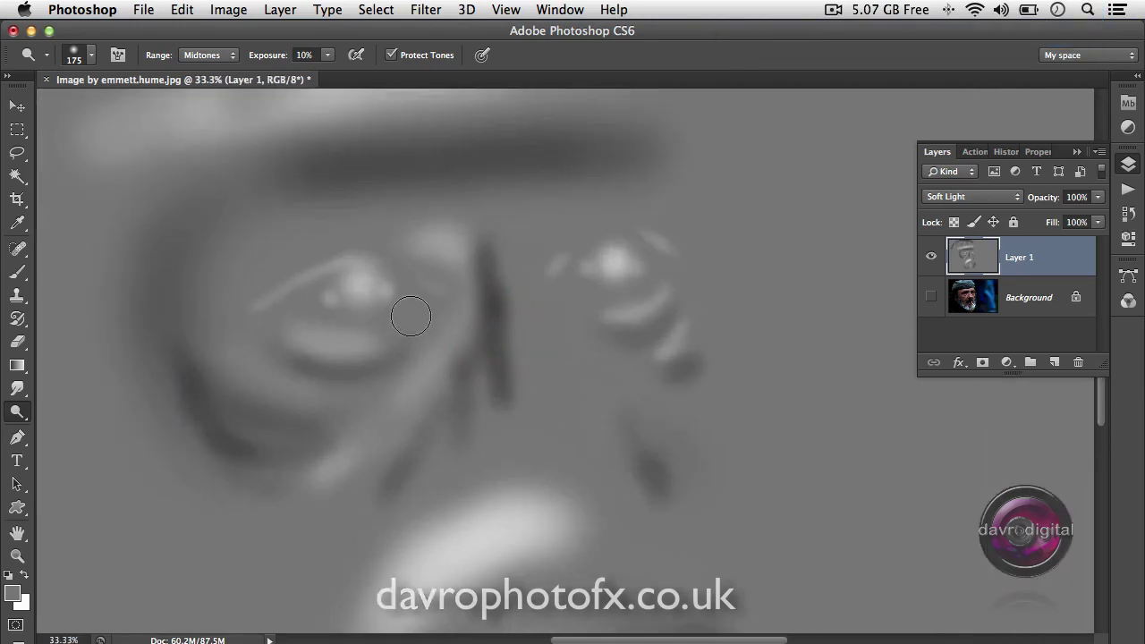
left_click(17, 152)
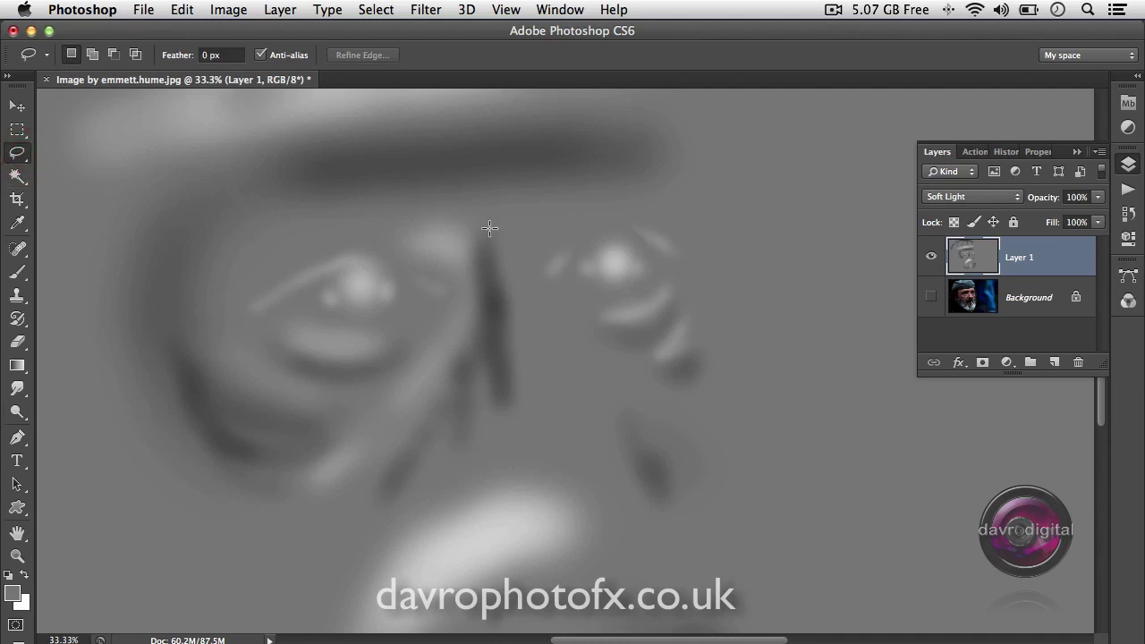
mouse_move(479, 228)
left_mouse_down()
mouse_move(481, 372)
mouse_move(495, 405)
left_mouse_up()
left_click_drag(492, 222, 493, 224)
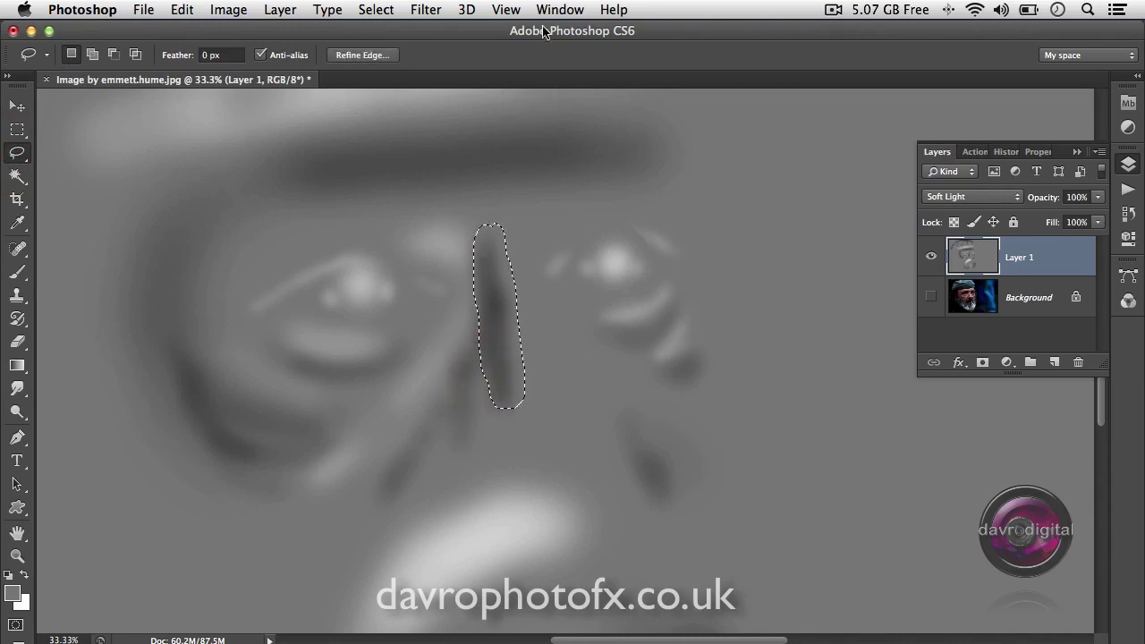
left_click(423, 10)
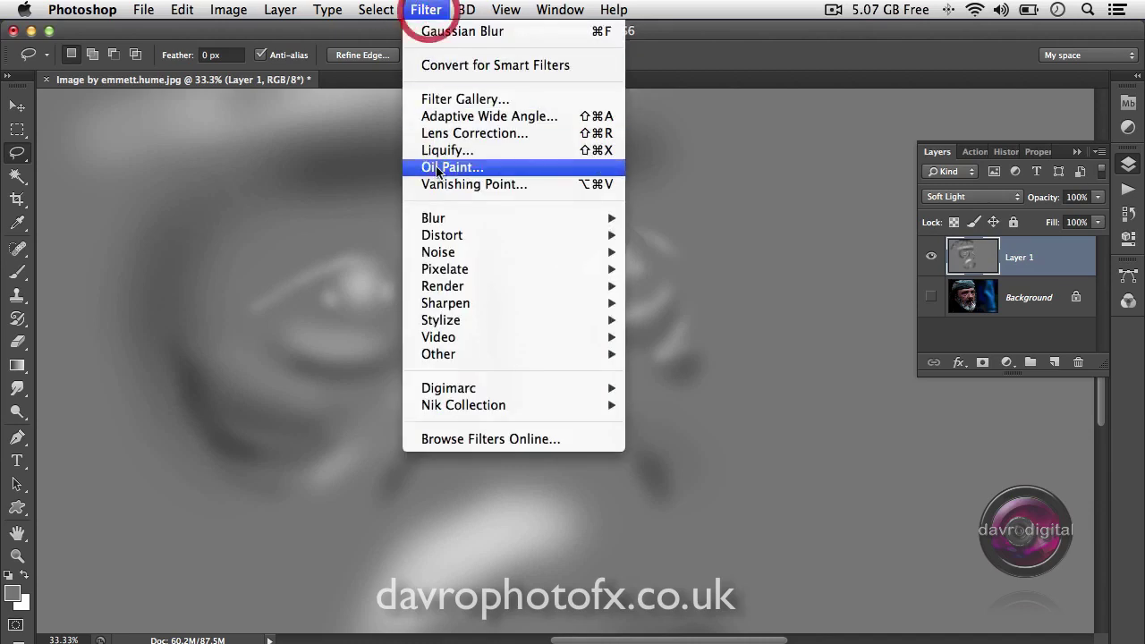
Apply a 34.6-pixel Gaussian Blur to the selected nose stroke
mouse_move(541, 218)
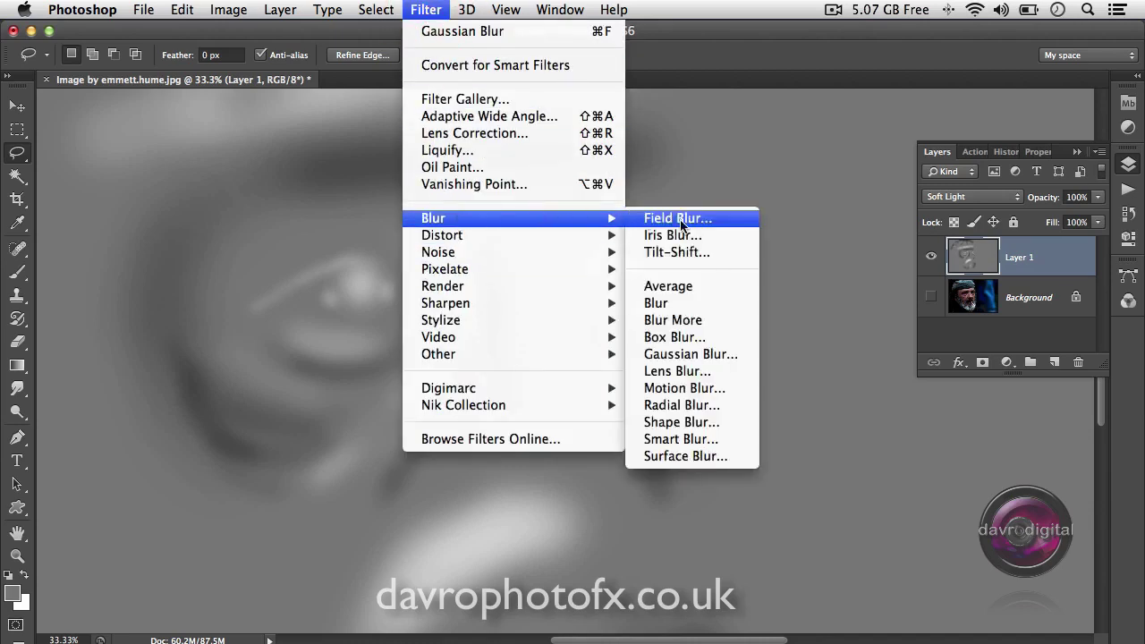
left_click(694, 357)
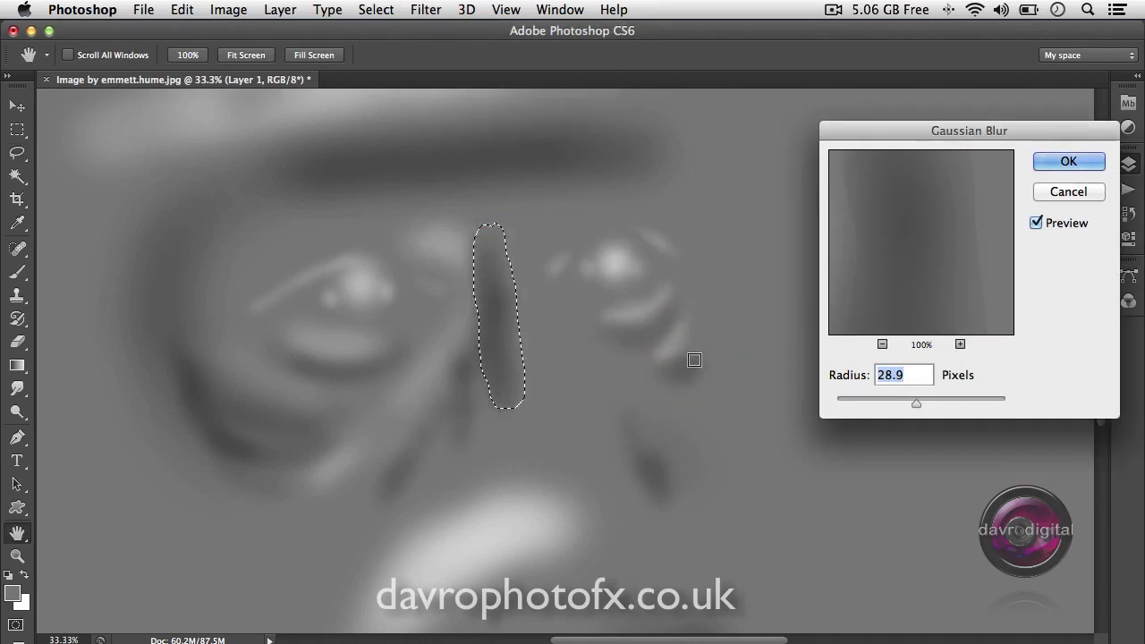
mouse_move(916, 407)
left_mouse_down()
mouse_move(813, 404)
mouse_move(924, 401)
mouse_move(920, 409)
left_mouse_up()
left_click(1055, 161)
Deselect, show the Background again, compare Layer 1 on and off, and fit the portrait
key("super+d")
left_click(931, 297)
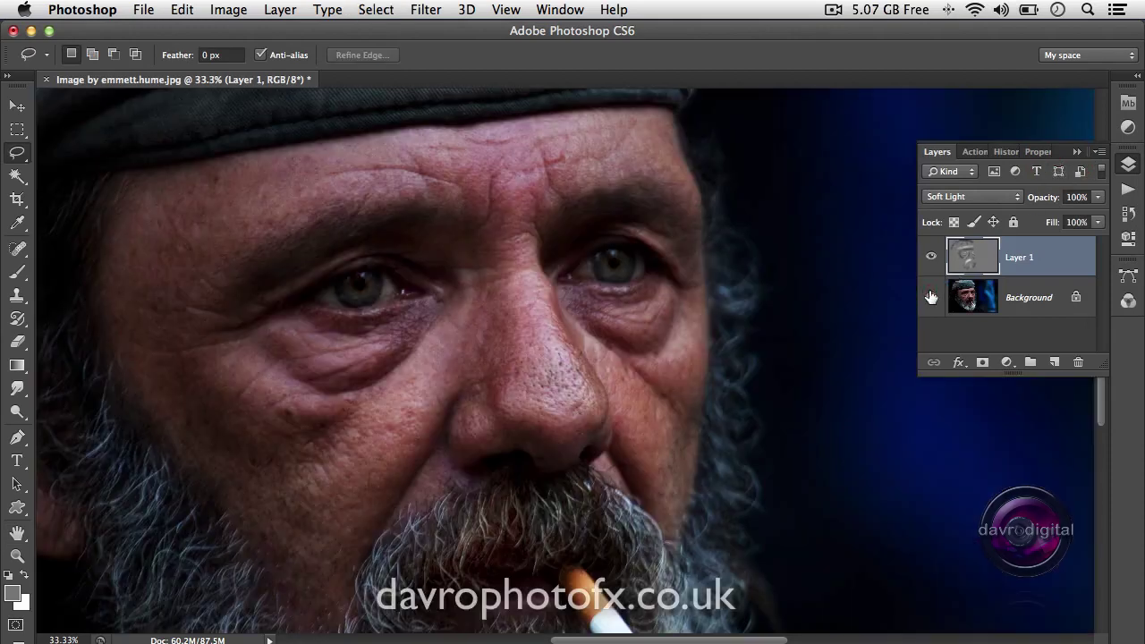
left_click(931, 259)
left_click(929, 260)
key("super+0")
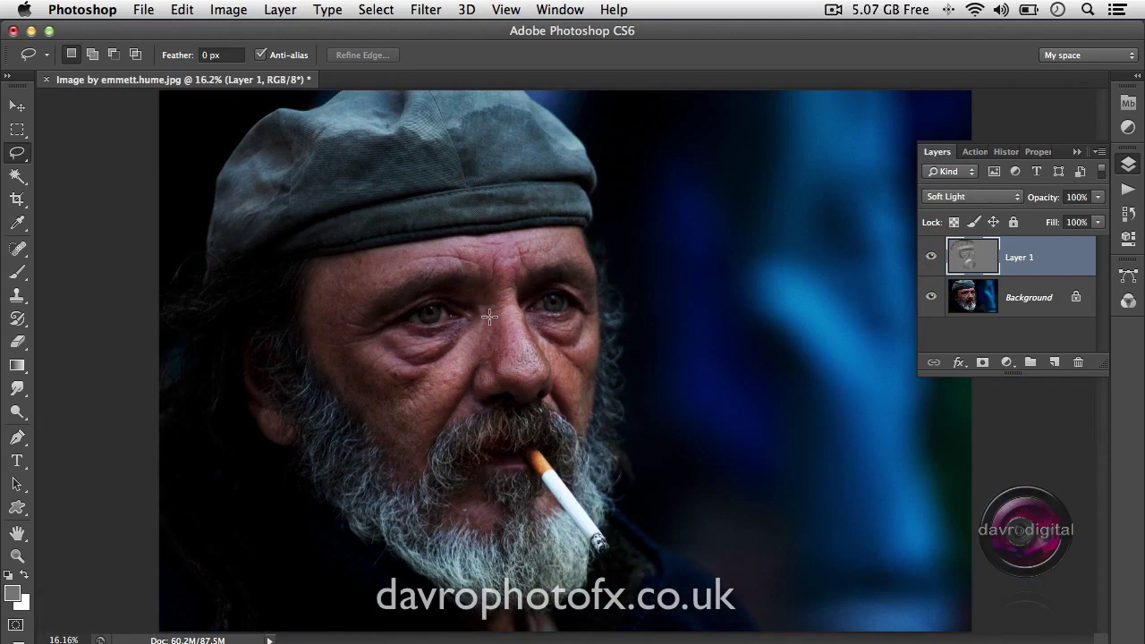